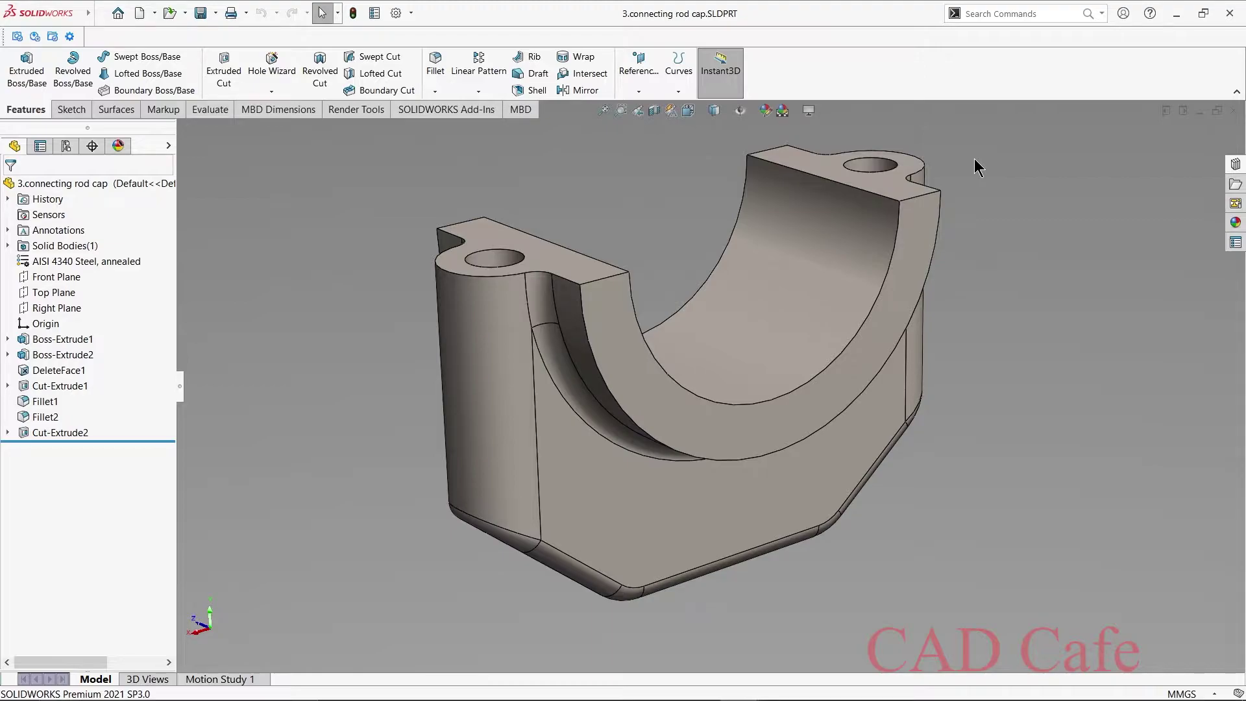
# Step: Create a new part document
pyautogui.moveTo(977, 167); pyautogui.dragTo(306, 257, button='middle')
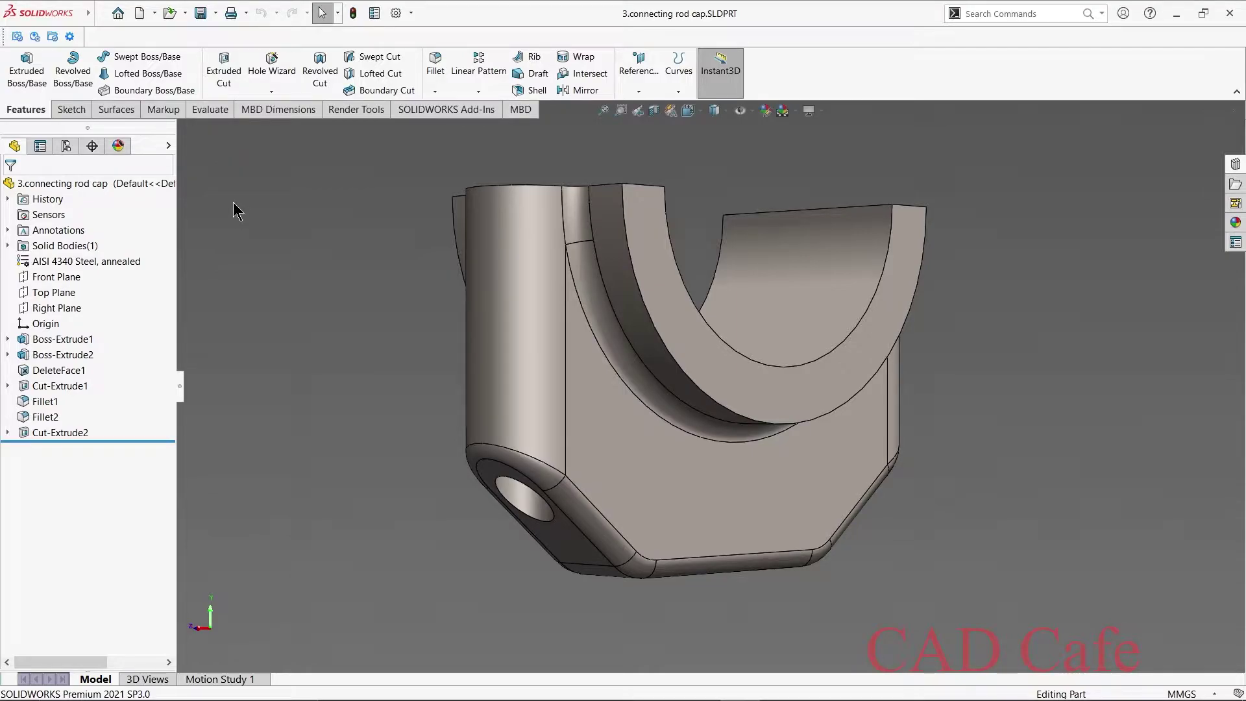
pyautogui.click(140, 14)
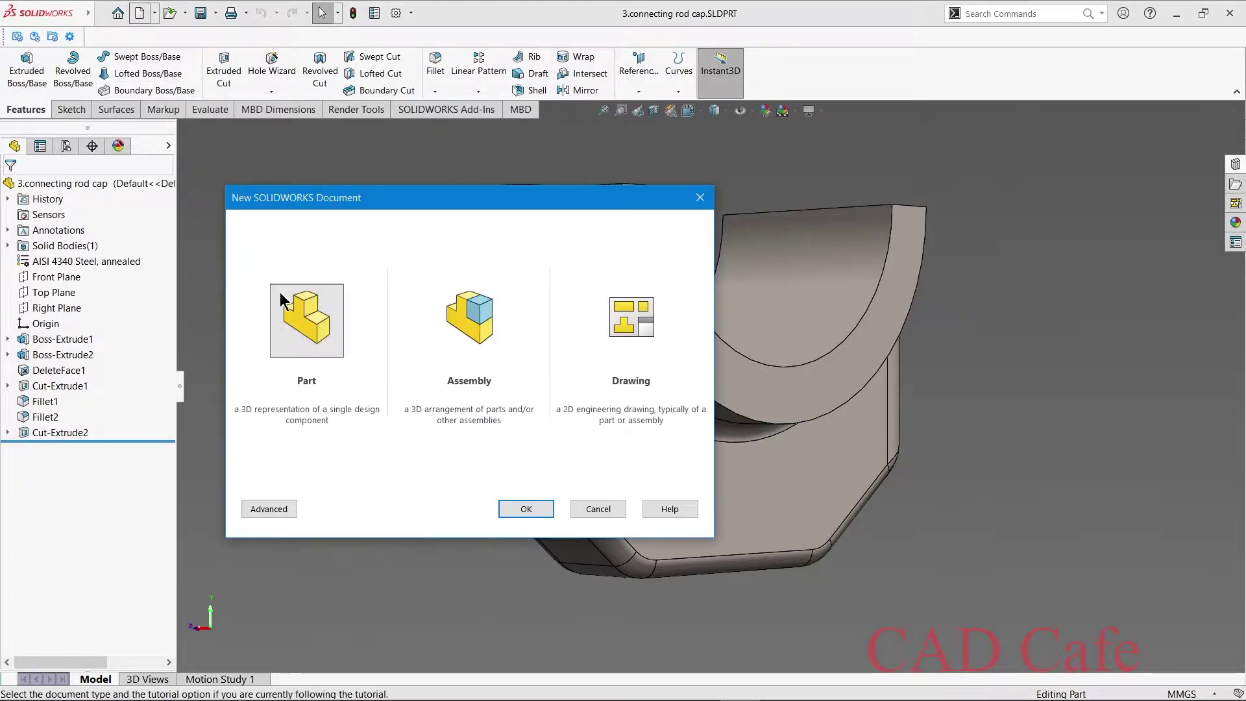
pyautogui.doubleClick(289, 317)
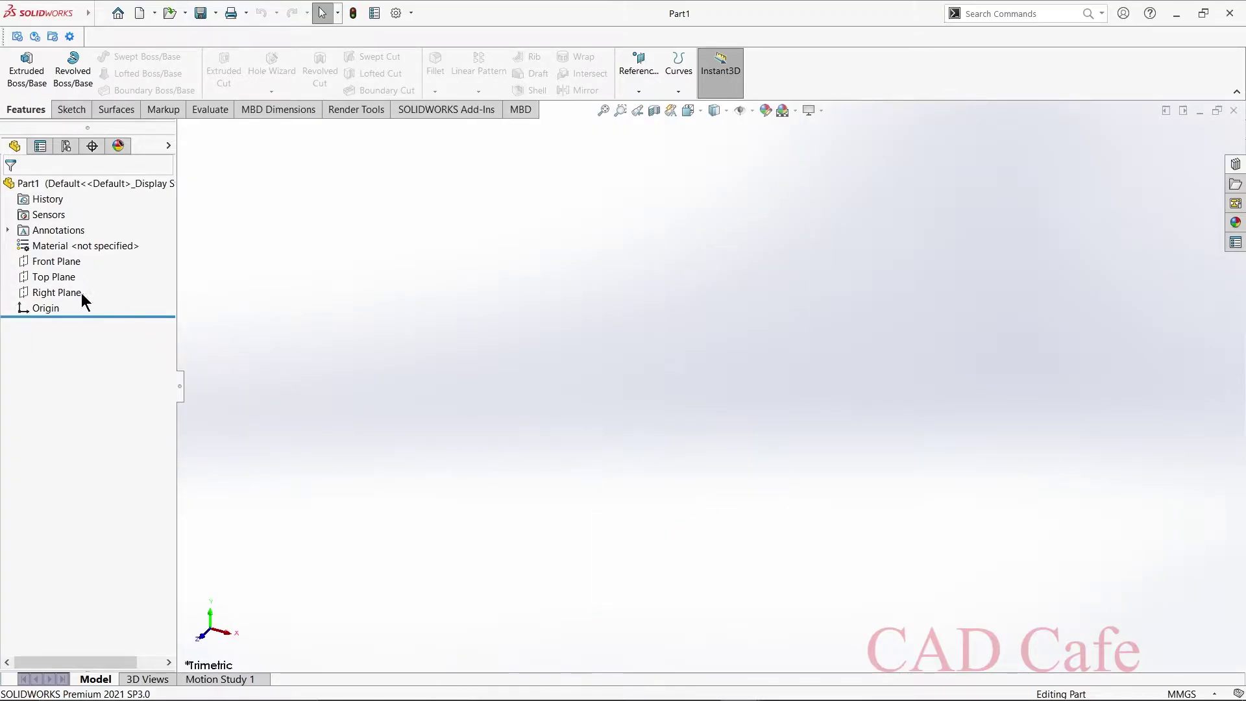
# Step: Sketch a circle of radius 42.5 mm centred on the origin on the Top Plane
pyautogui.click(55, 277)
pyautogui.click(72, 264)
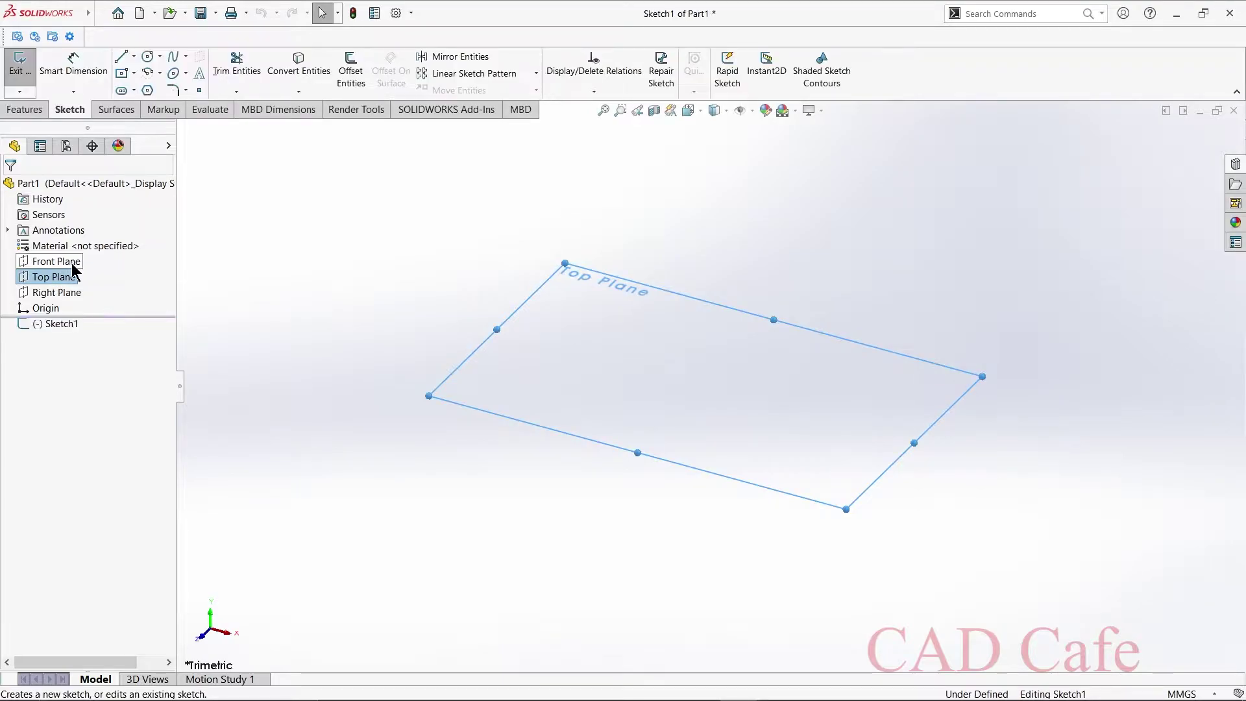
pyautogui.click(148, 57)
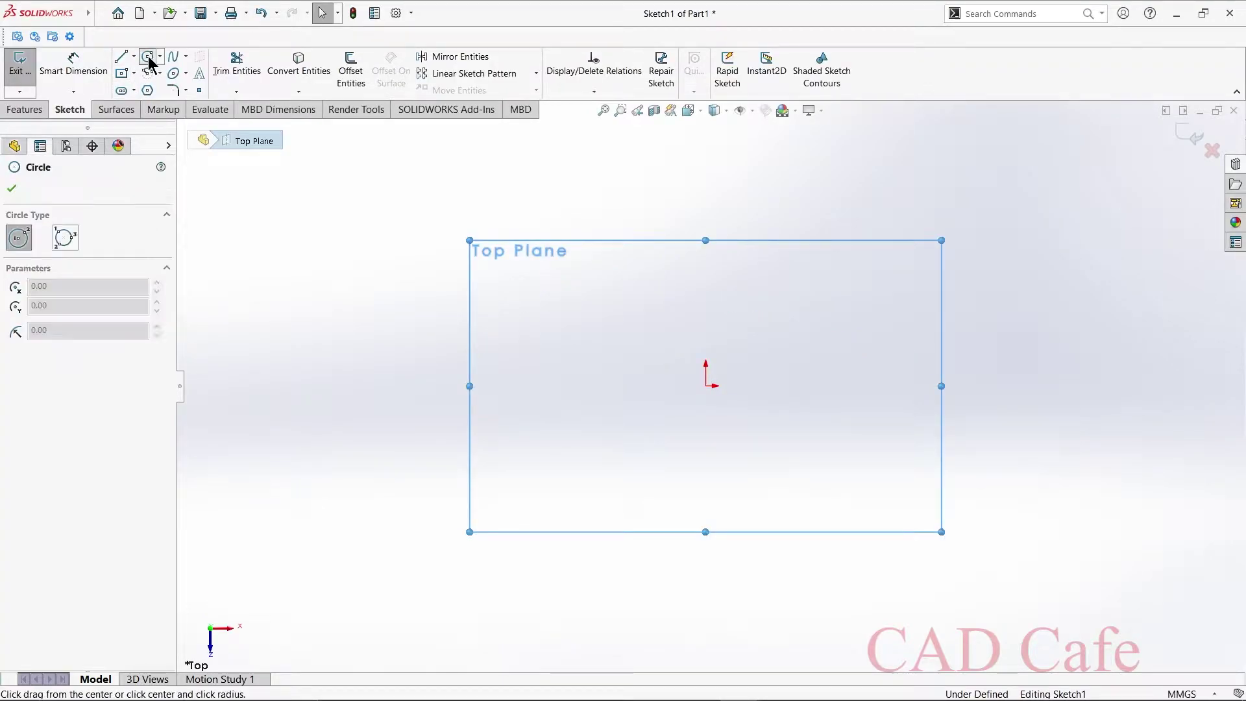
pyautogui.click(706, 386)
pyautogui.click(802, 465)
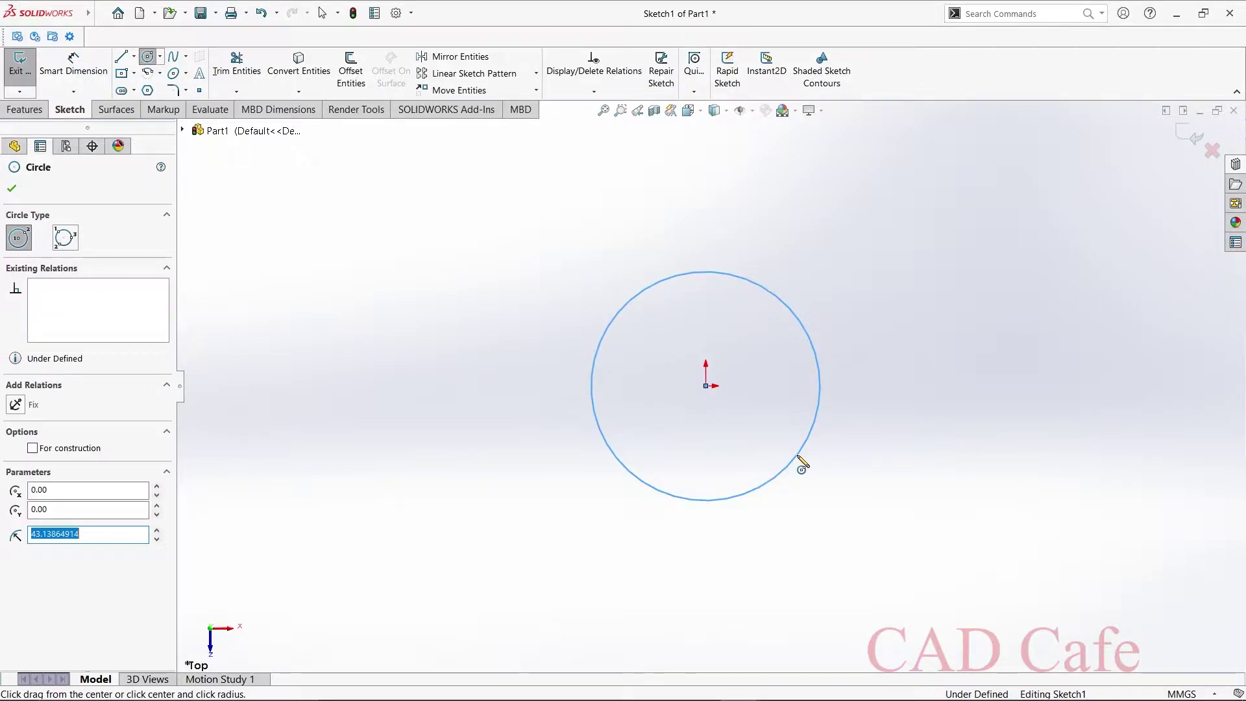
pyautogui.write('42.5')
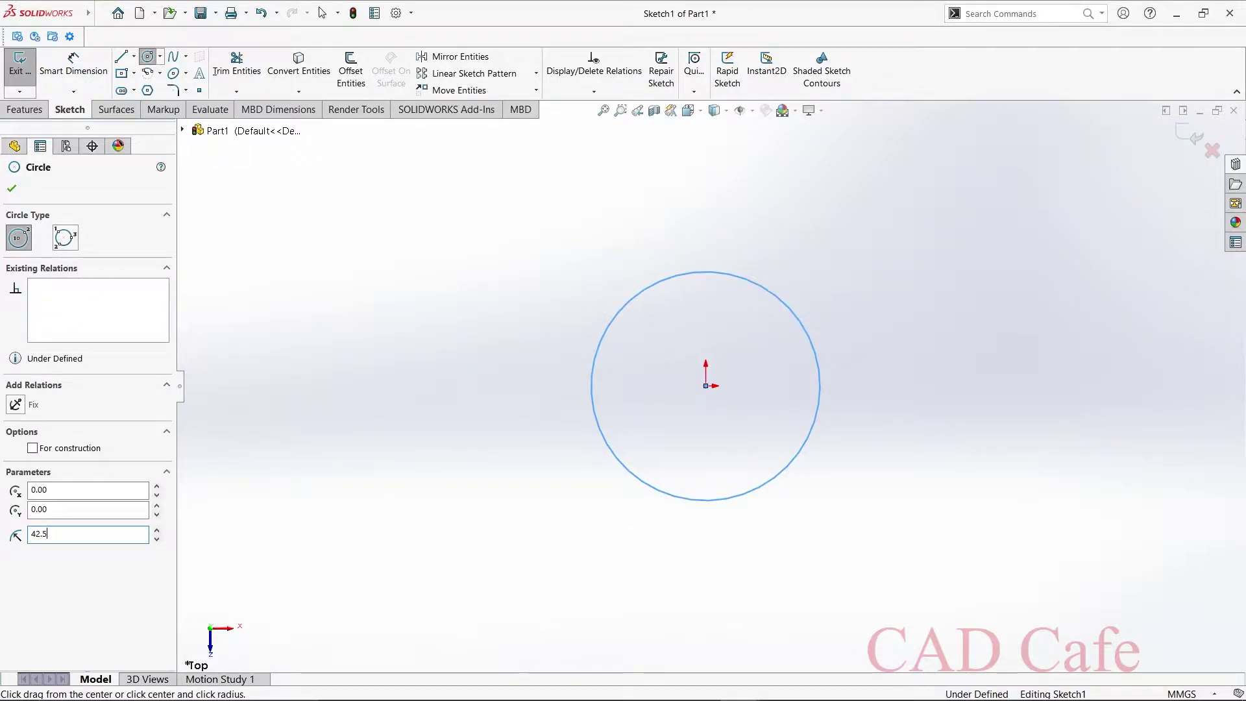
pyautogui.press('Return')
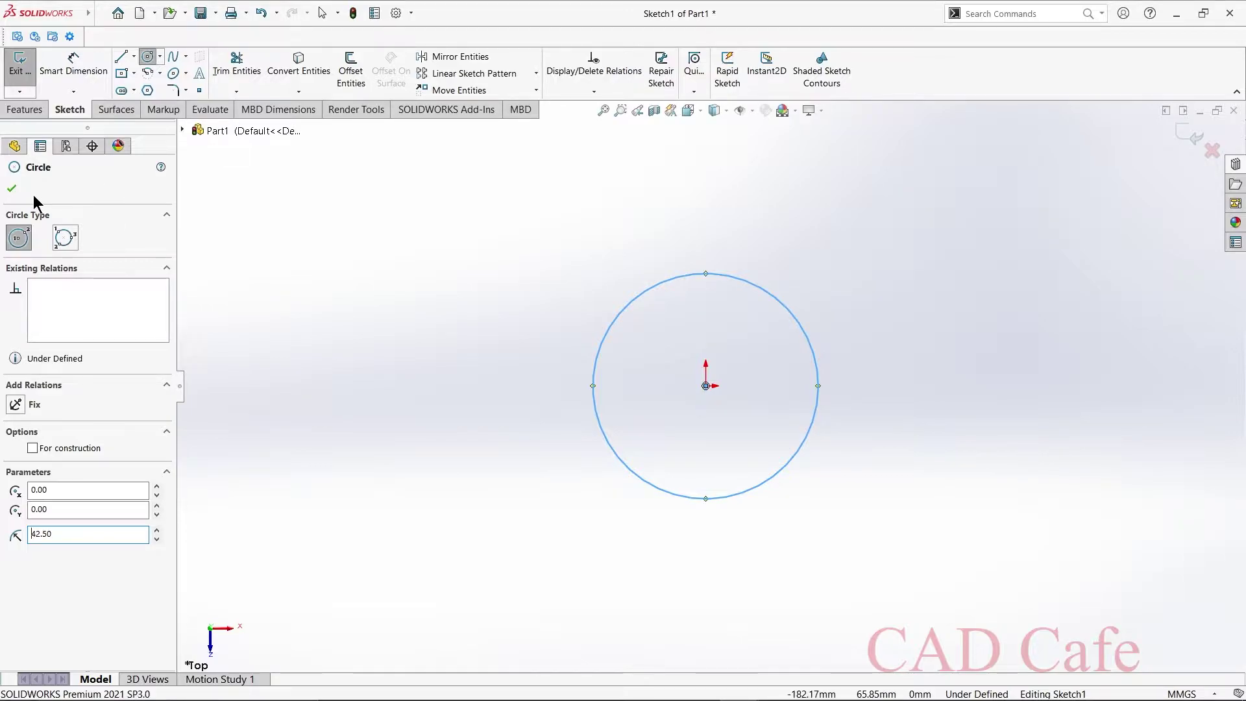
pyautogui.click(11, 193)
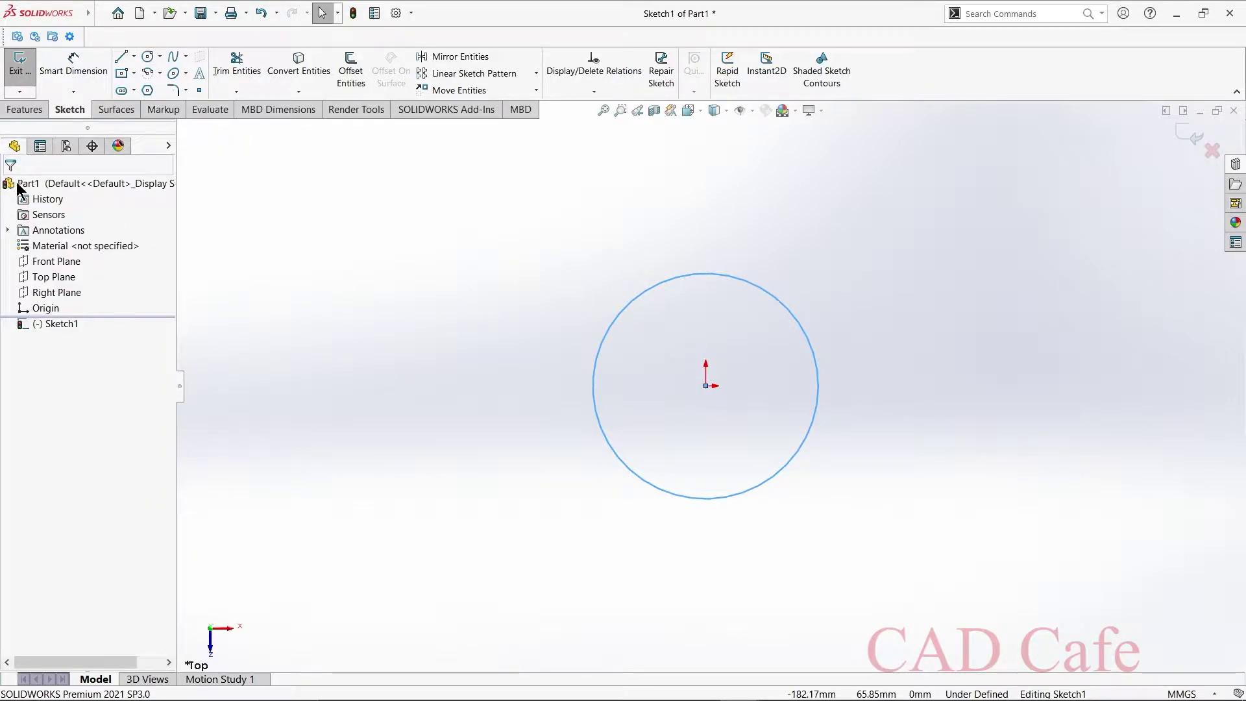
# Step: Extrude the circle upward as a solid boss with a blind depth of 90 mm
pyautogui.click(32, 111)
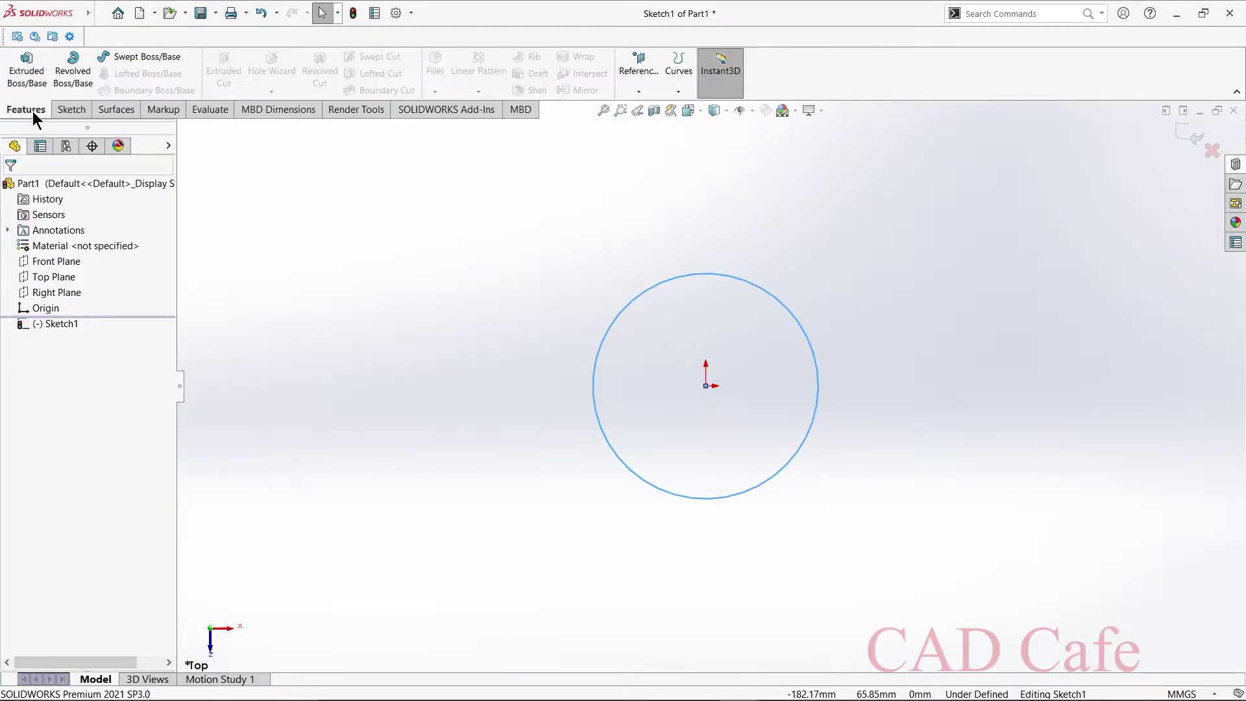
pyautogui.click(27, 72)
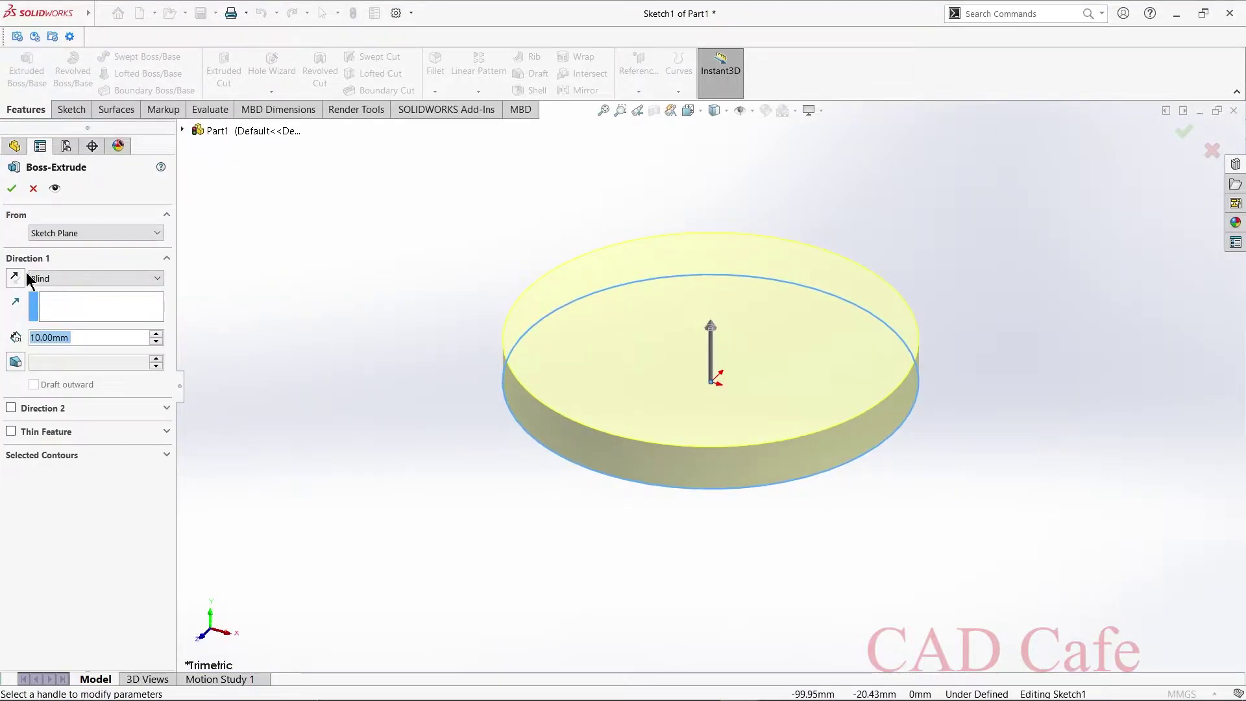
pyautogui.write('90')
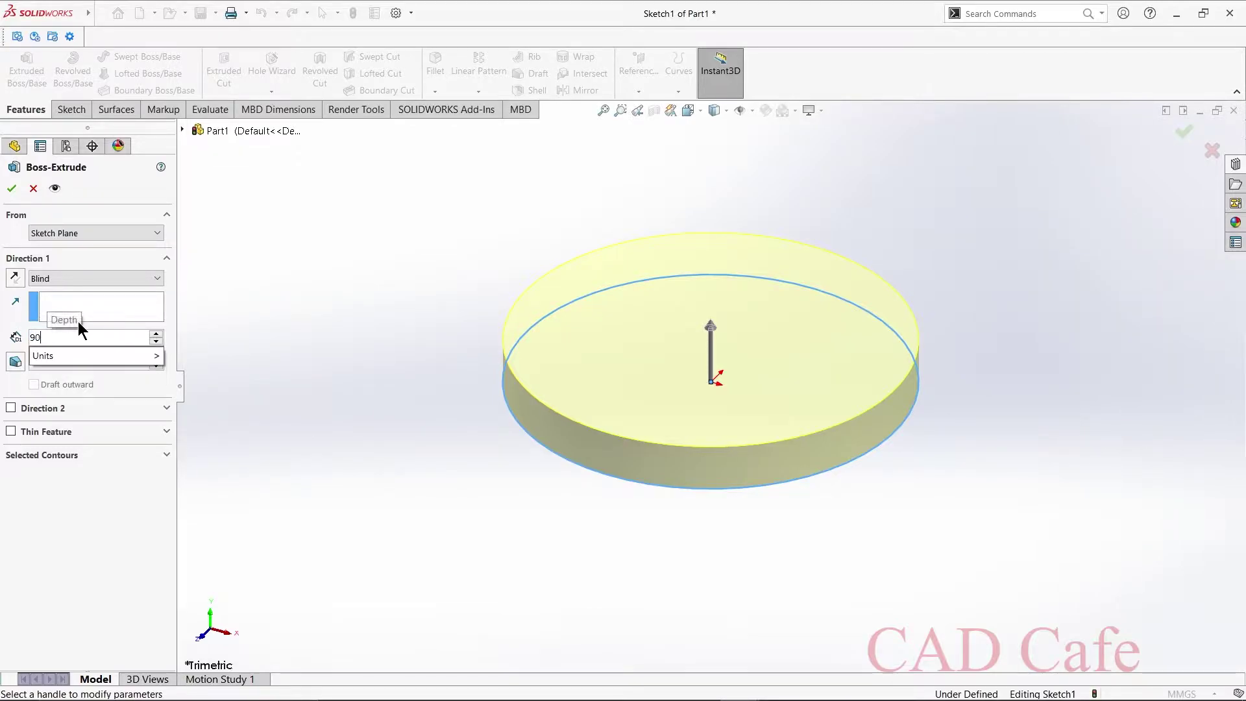
pyautogui.press('Return')
pyautogui.click(12, 188)
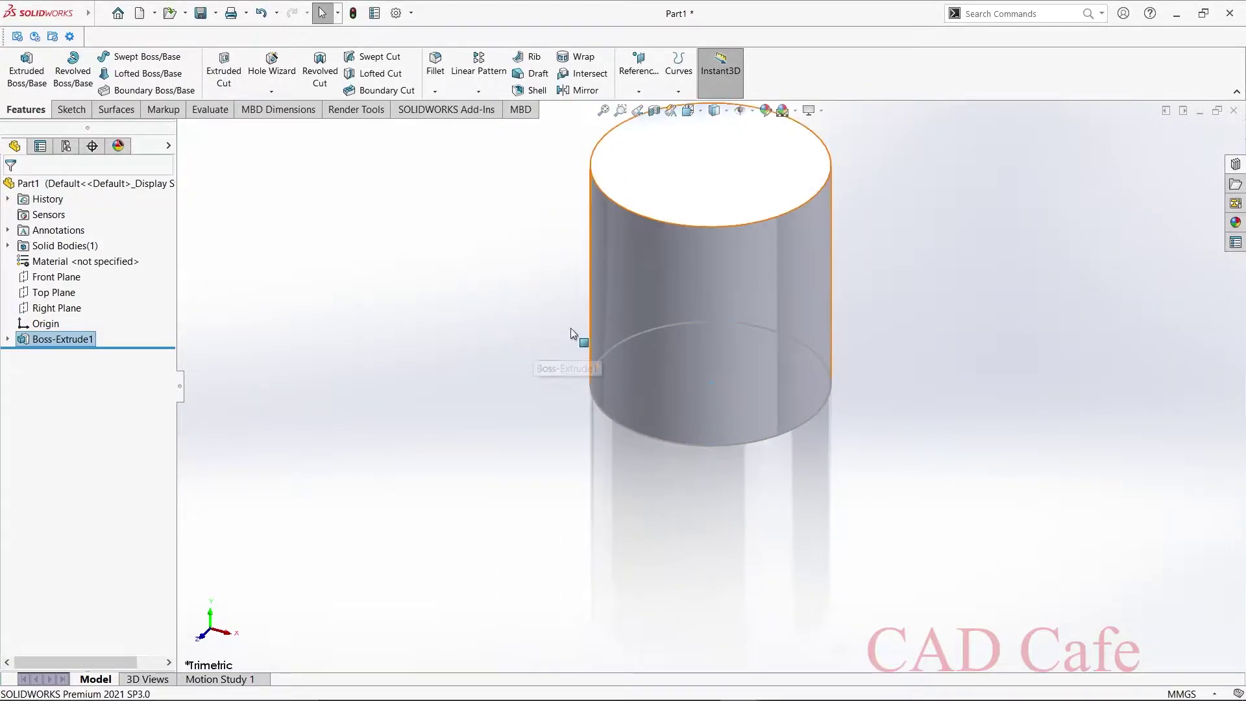
# Step: Sketch an origin-centred circle with a radius of 76/2 mm on the cylinder's bottom face
pyautogui.moveTo(551, 400); pyautogui.dragTo(550, 295, button='middle')
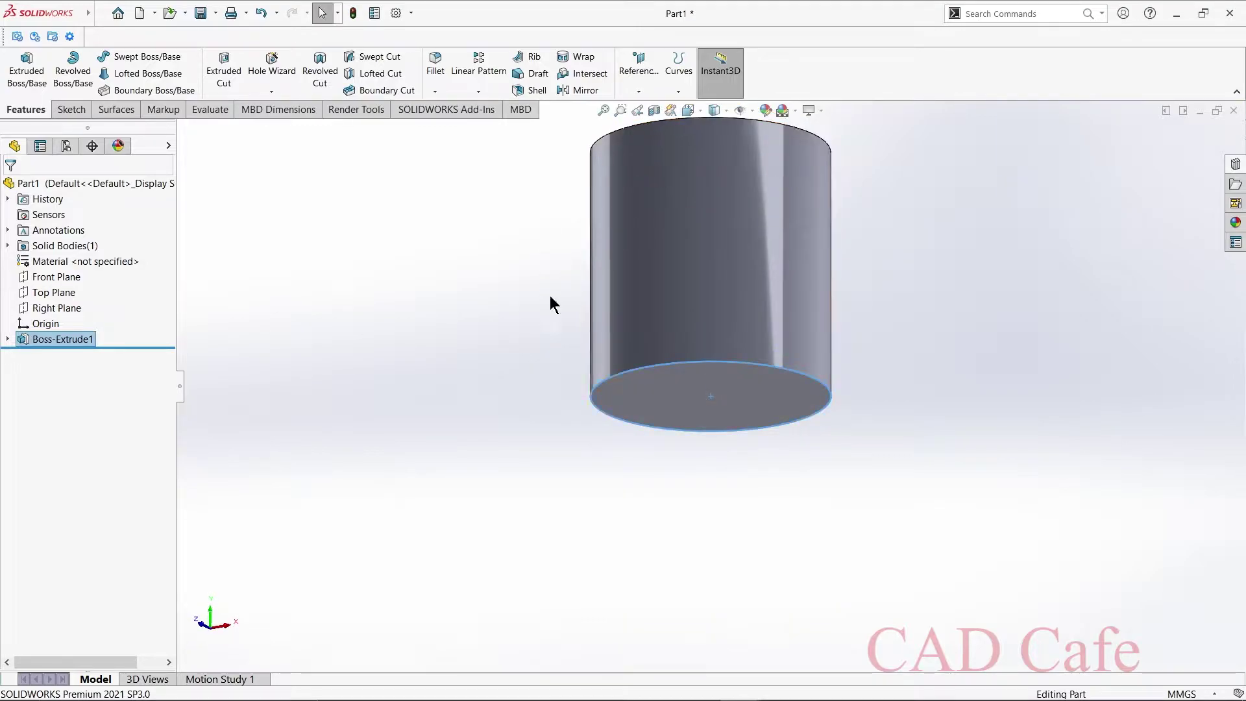
pyautogui.click(622, 396)
pyautogui.click(673, 356)
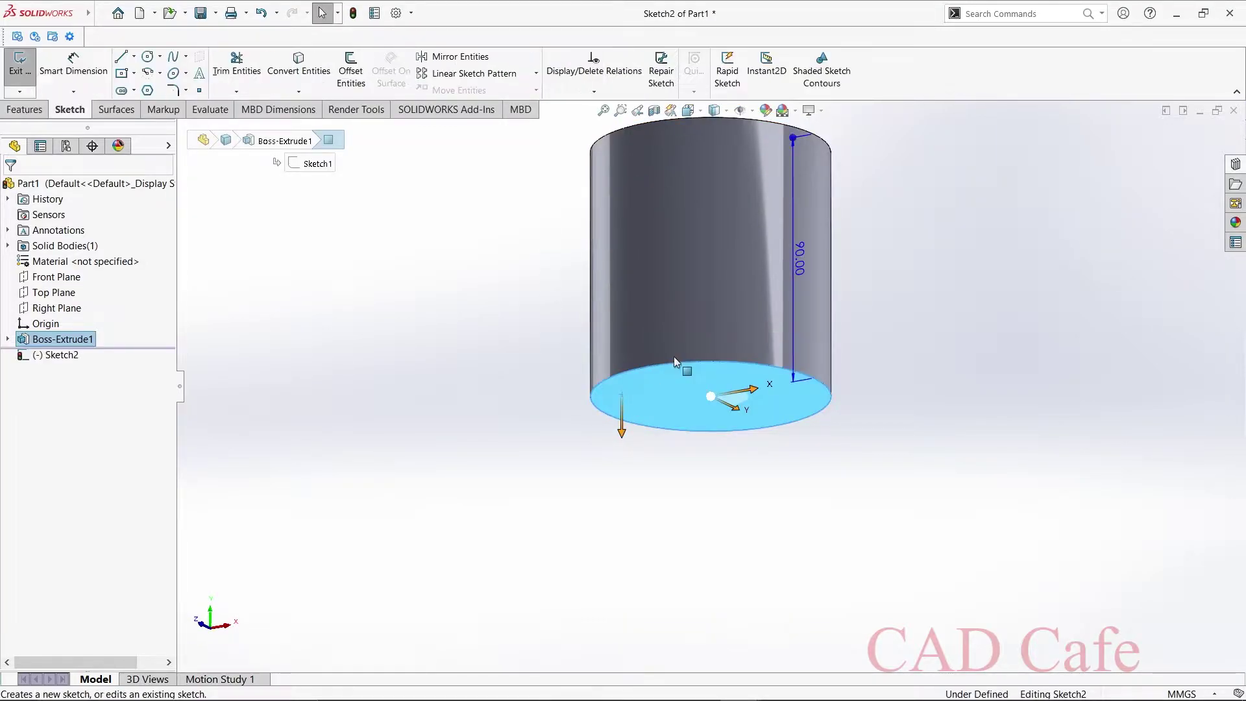
pyautogui.click(147, 57)
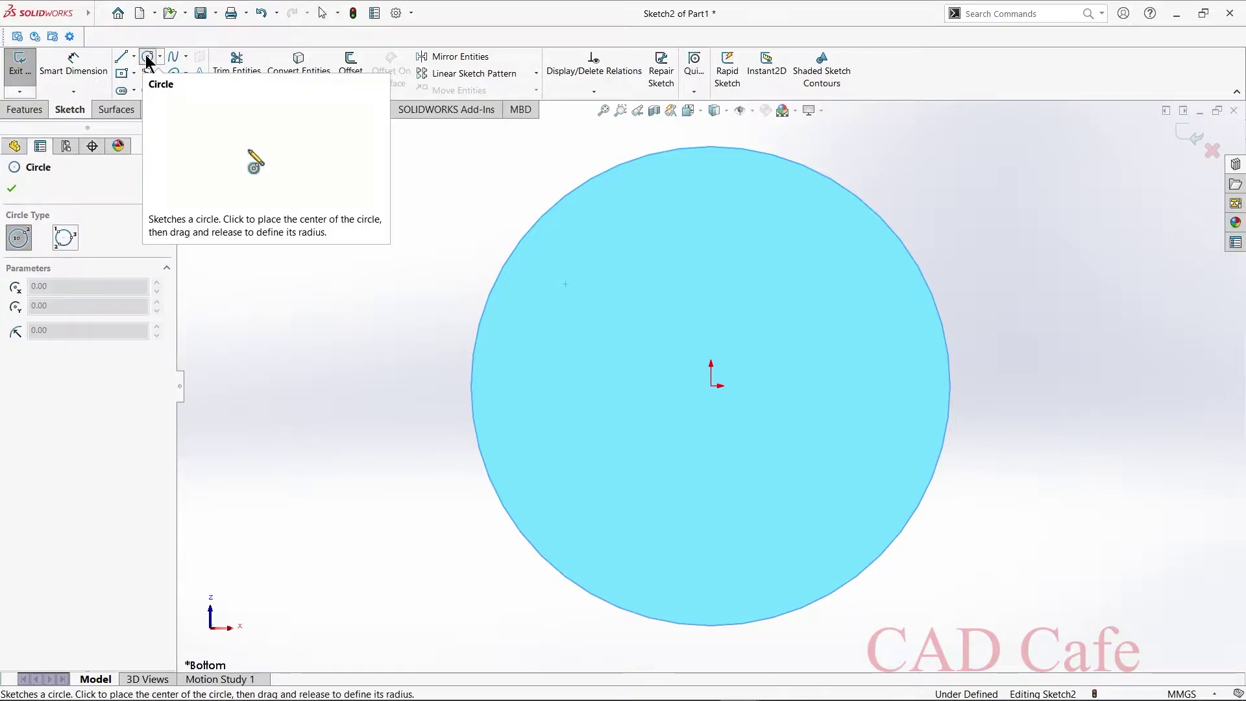
pyautogui.click(710, 386)
pyautogui.click(868, 444)
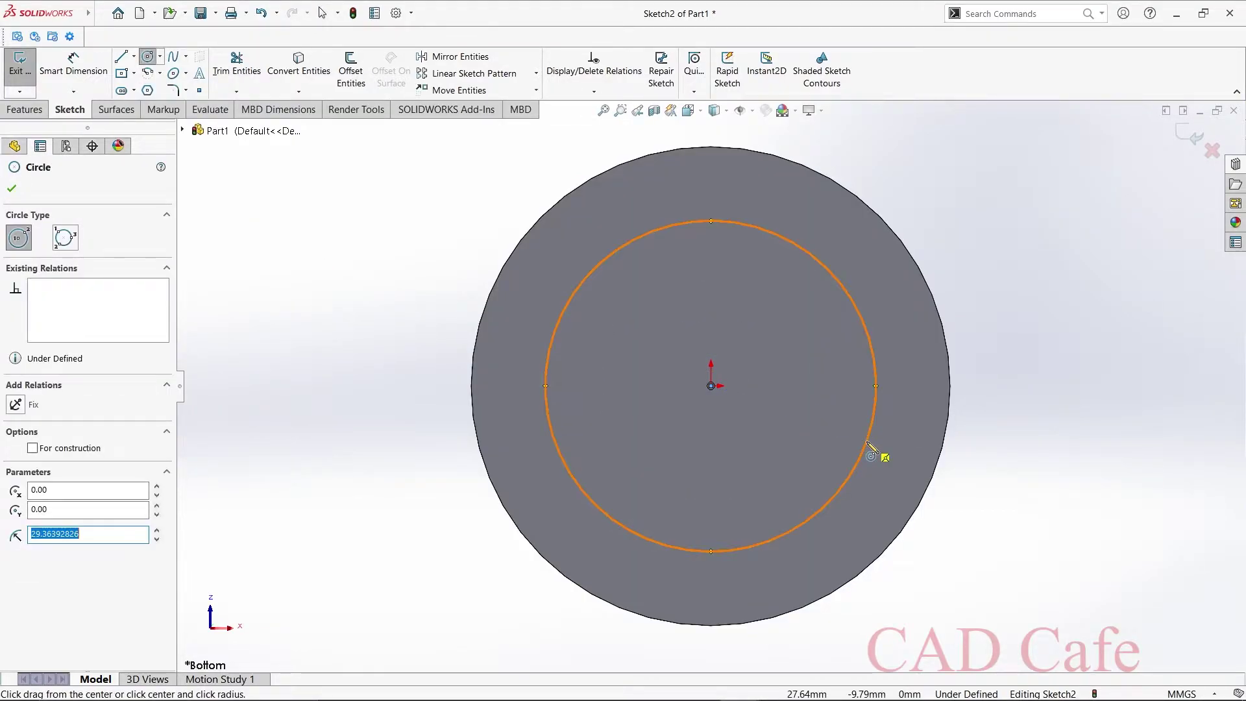
pyautogui.write('76/2')
pyautogui.press('Return')
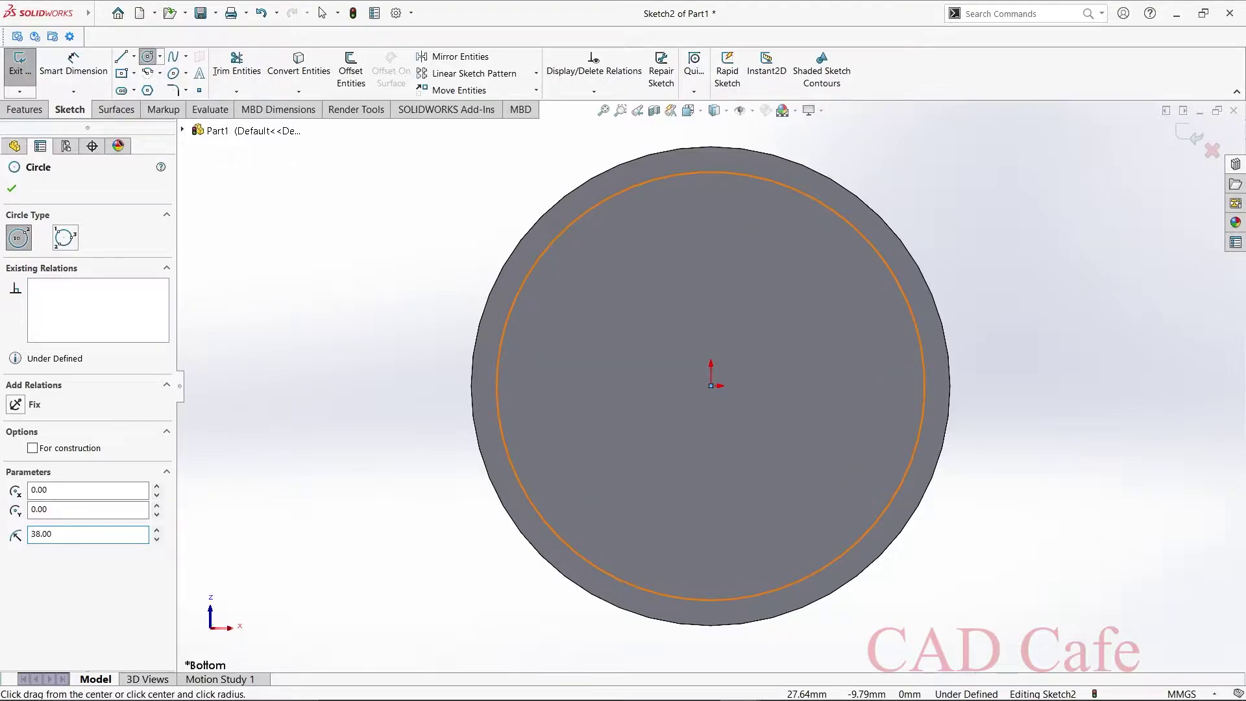
pyautogui.click(12, 188)
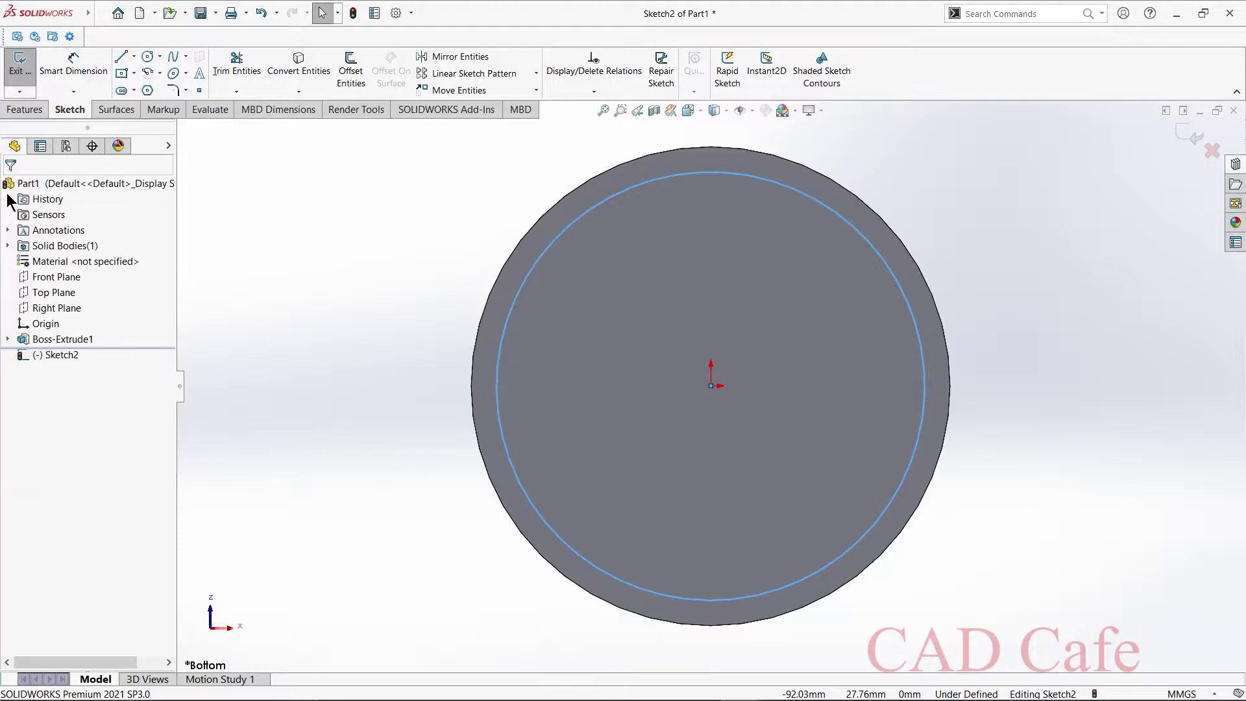
# Step: Cut the bottom-face circle 85 mm deep into the cylinder to hollow it out
pyautogui.click(23, 110)
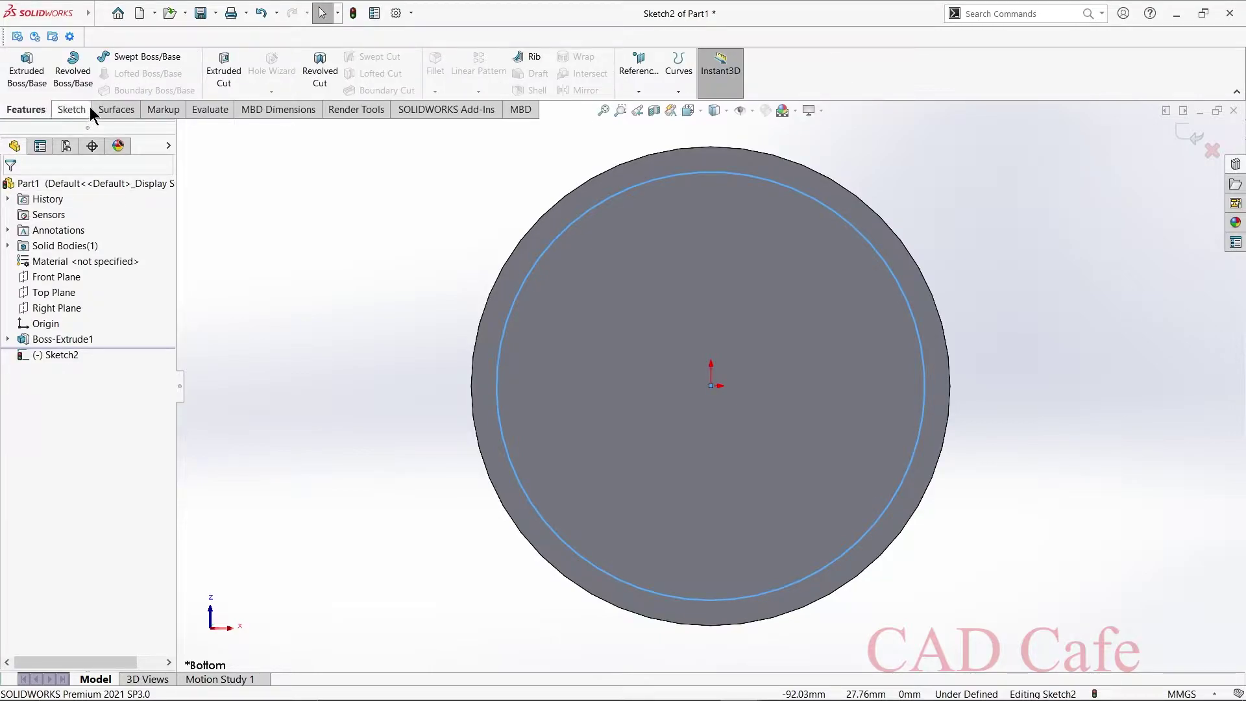
pyautogui.click(232, 78)
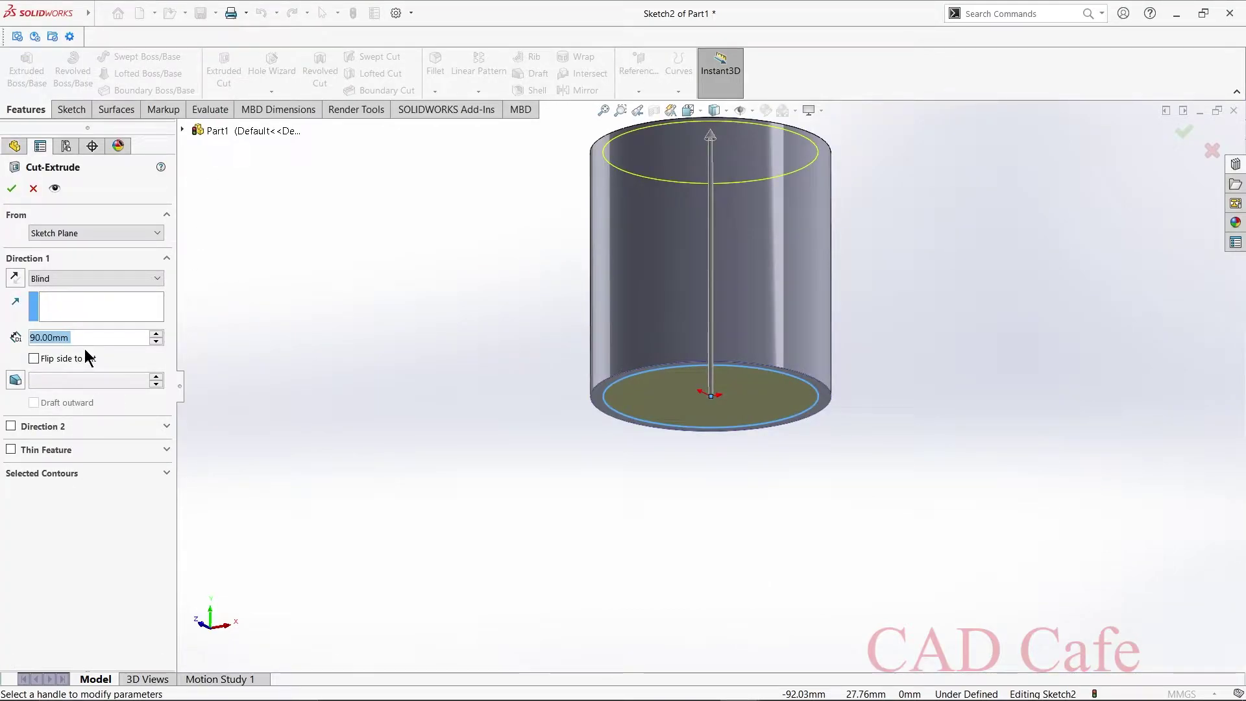
pyautogui.write('85')
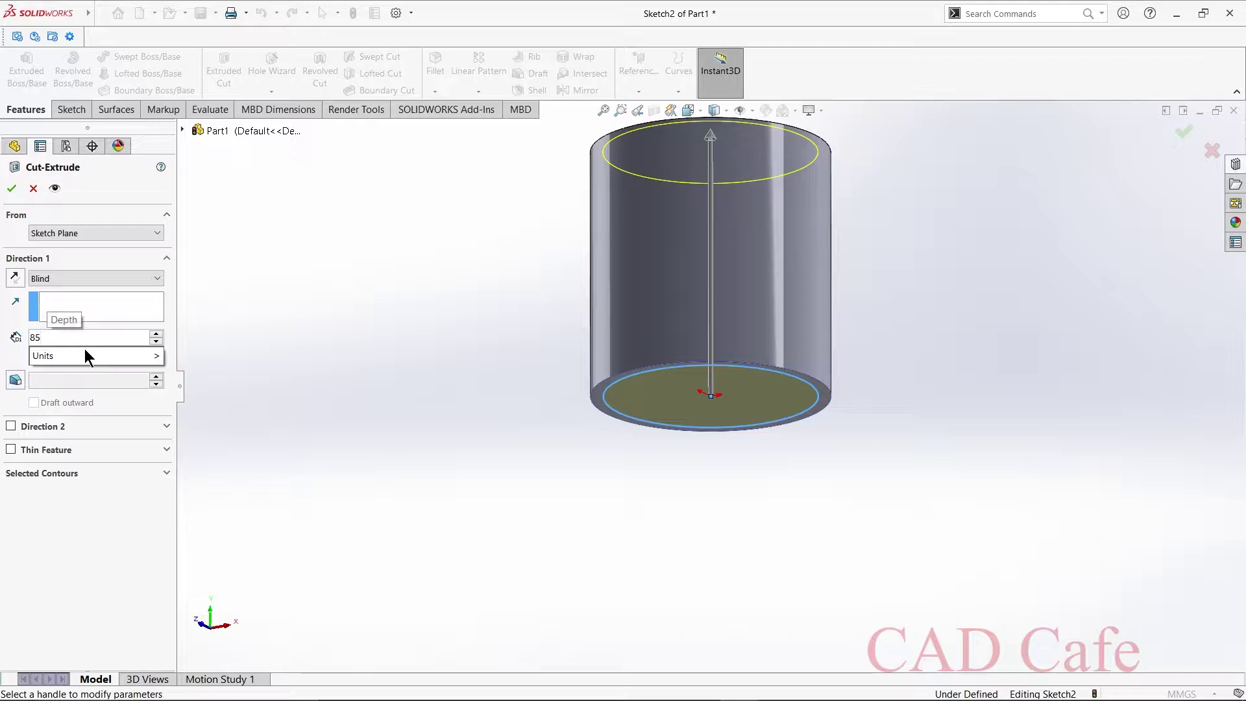
pyautogui.press('Return')
pyautogui.click(9, 188)
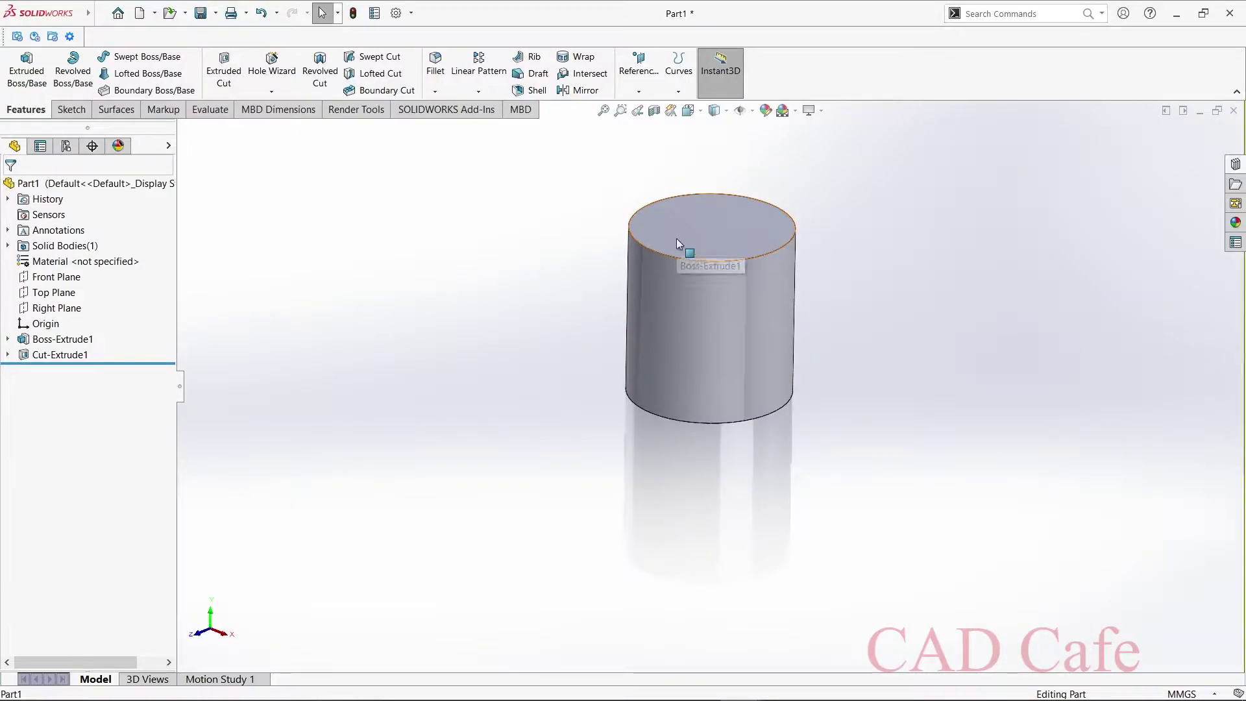
# Step: Sketch an origin-centred circle with a radius of 79/2 mm on the cylinder's top face
pyautogui.click(677, 241)
pyautogui.click(736, 200)
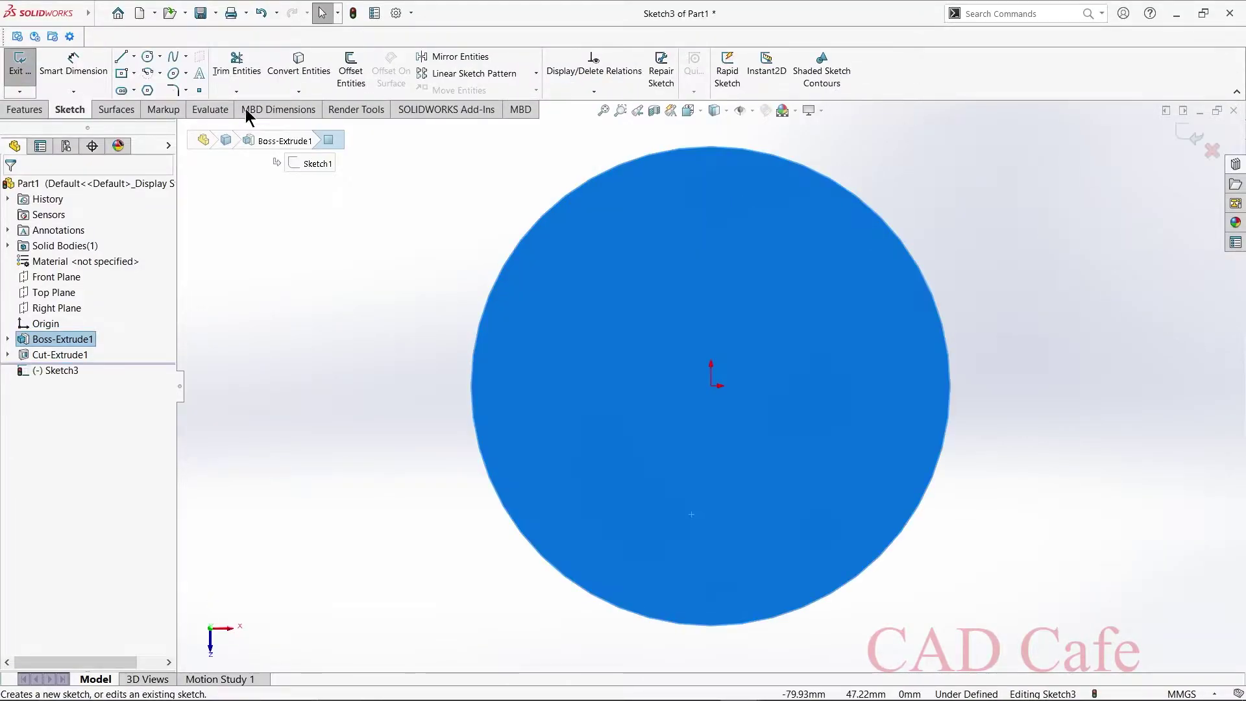
pyautogui.click(148, 57)
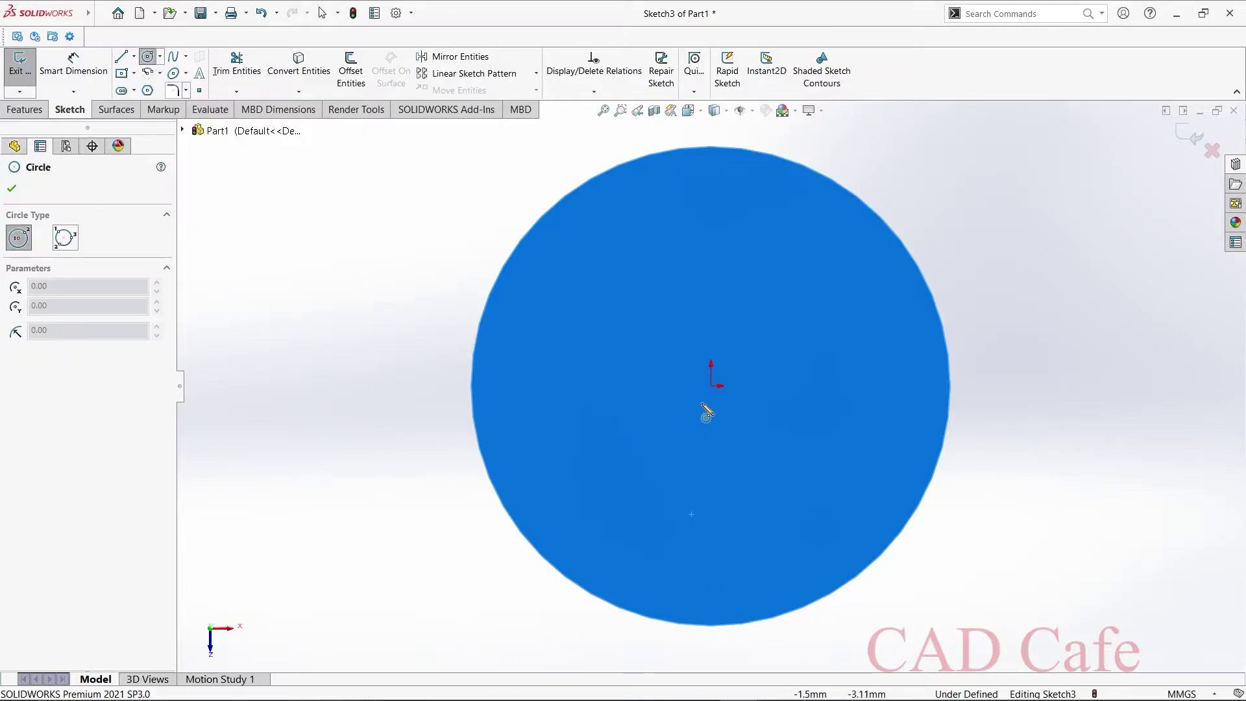
pyautogui.click(712, 386)
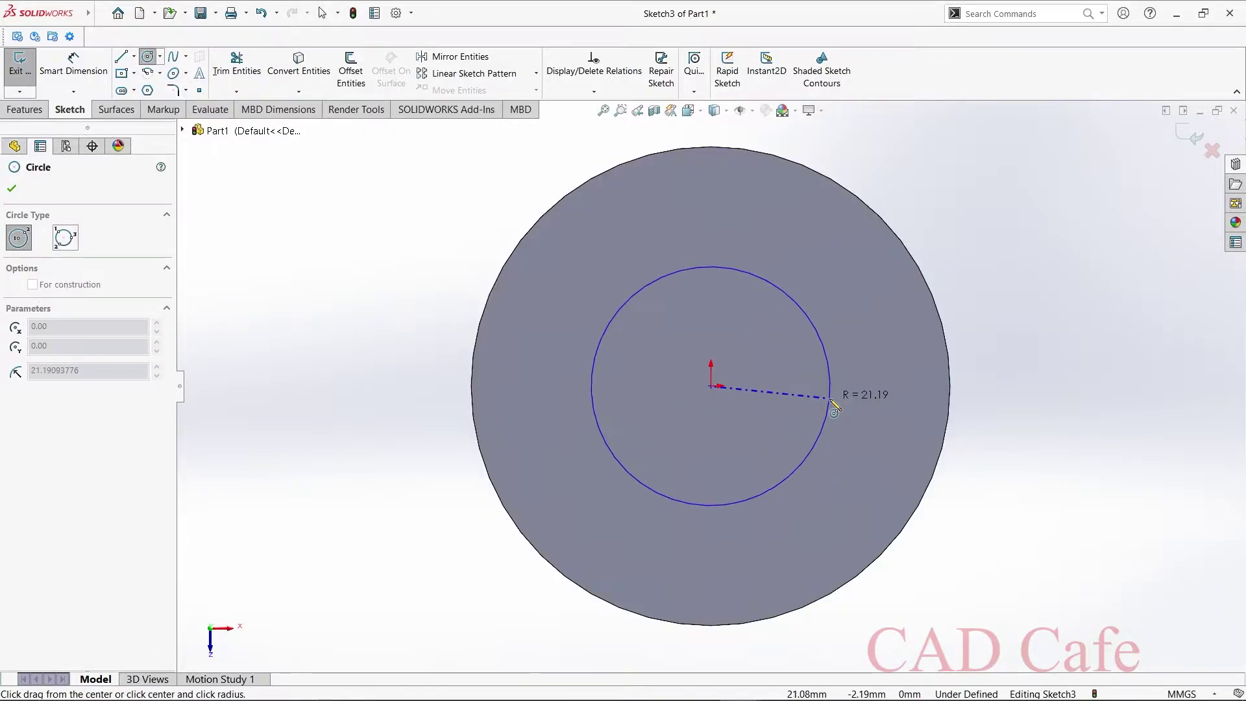
pyautogui.click(832, 400)
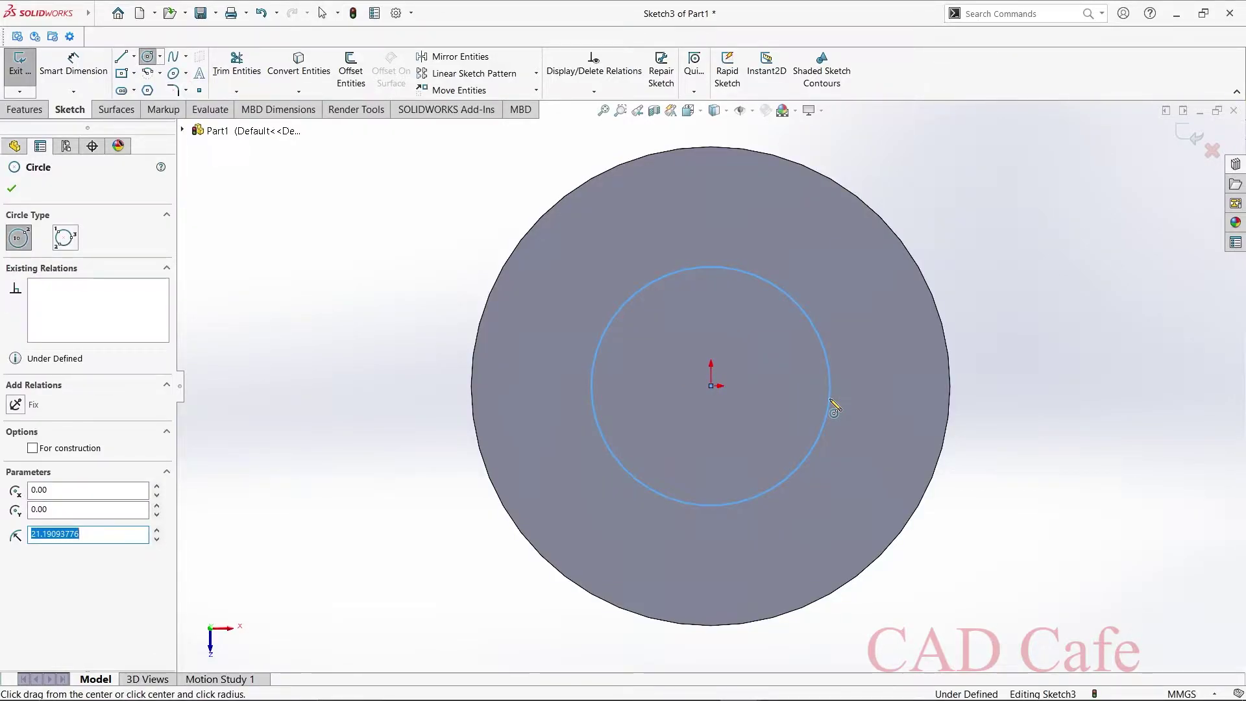
pyautogui.write('79/2')
pyautogui.press('Return')
pyautogui.click(12, 189)
pyautogui.press('Escape')
# Step: Start an extruded cut from the top-face circle at a 7.3 mm offset, with the offset reversed down into the cylinder
pyautogui.click(29, 111)
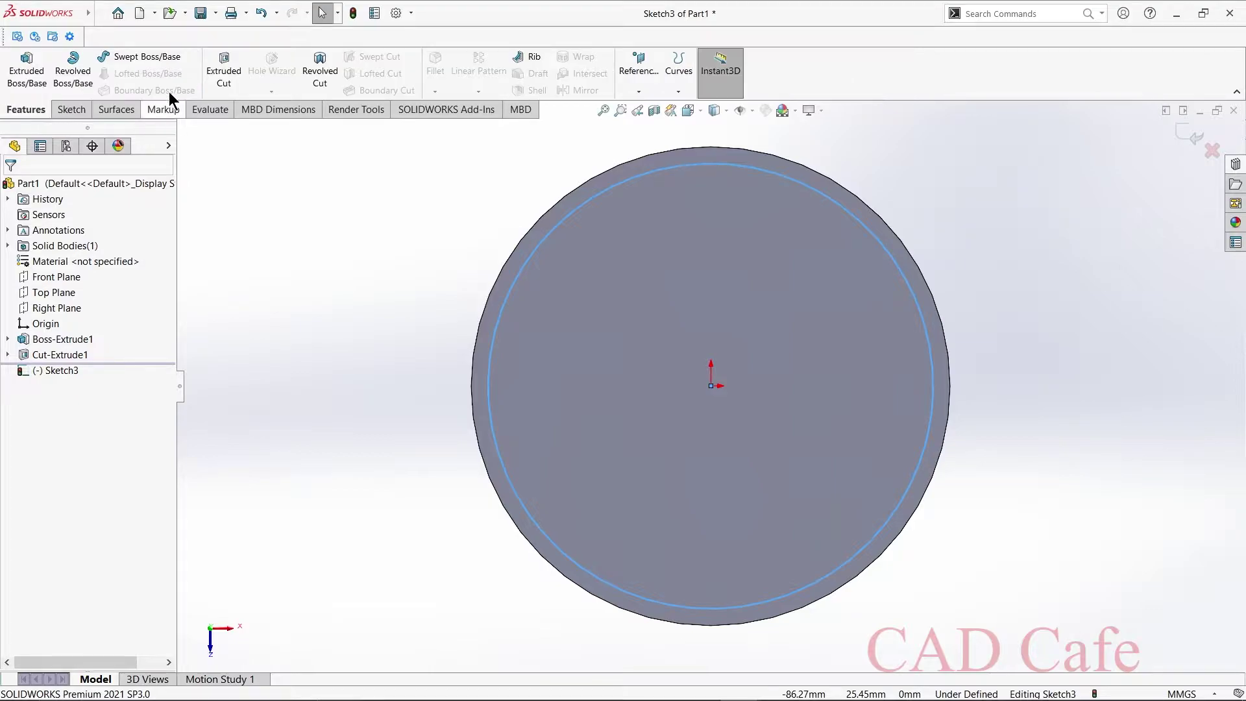
pyautogui.click(218, 87)
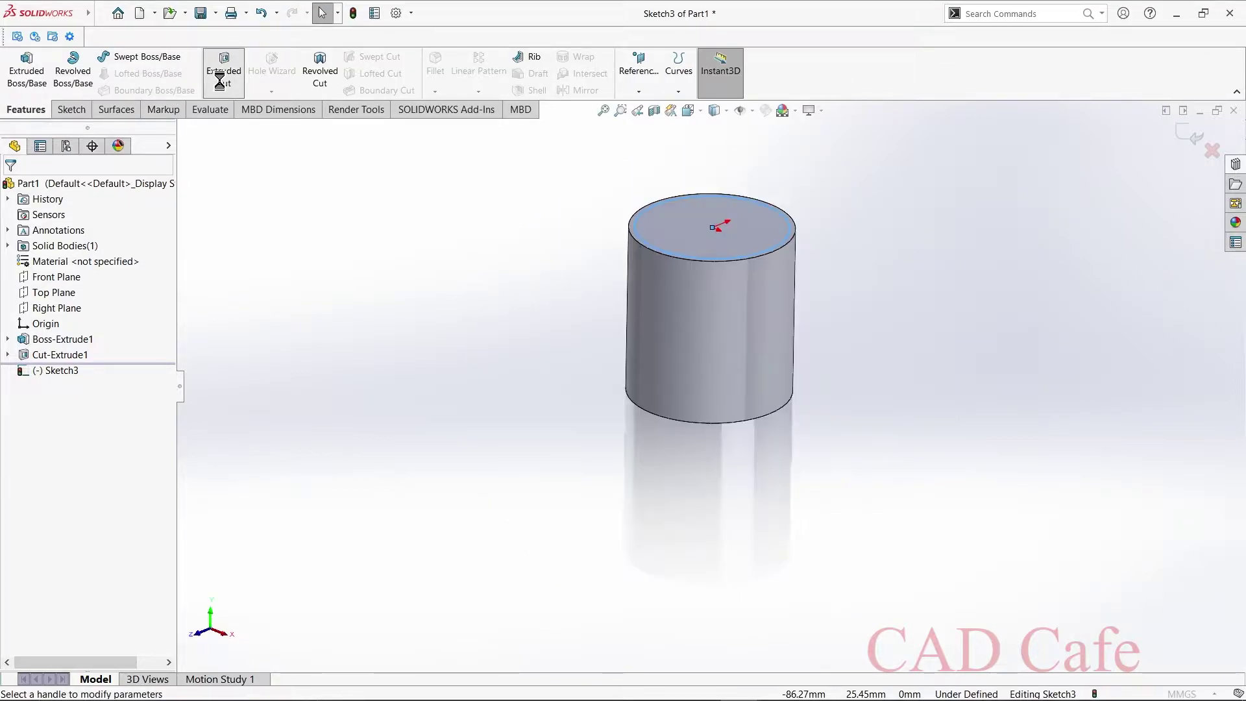
pyautogui.click(156, 235)
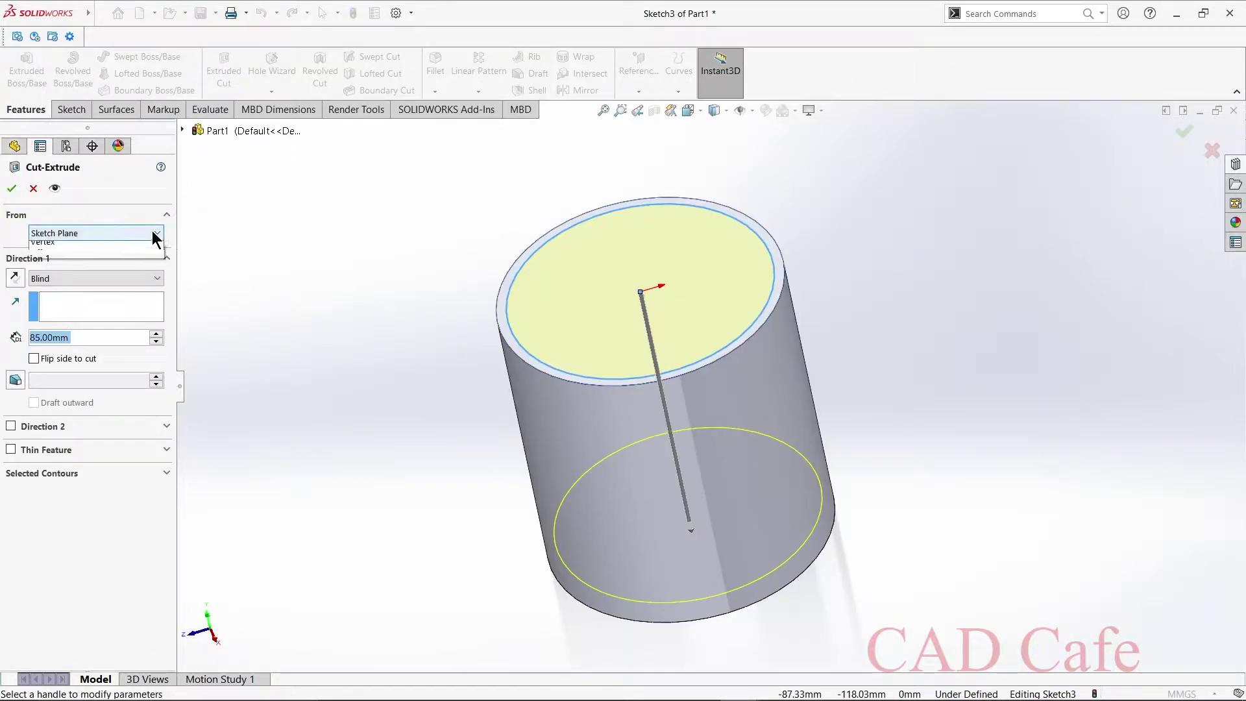
pyautogui.click(123, 280)
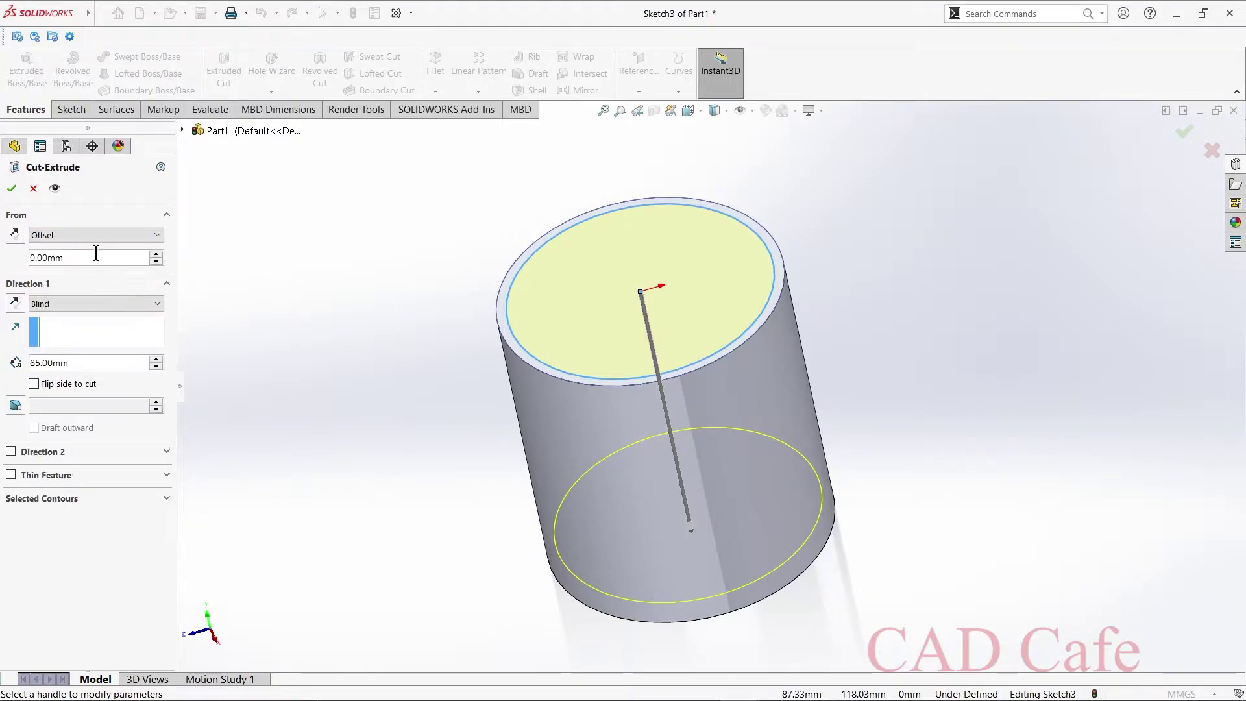
pyautogui.write('7.3')
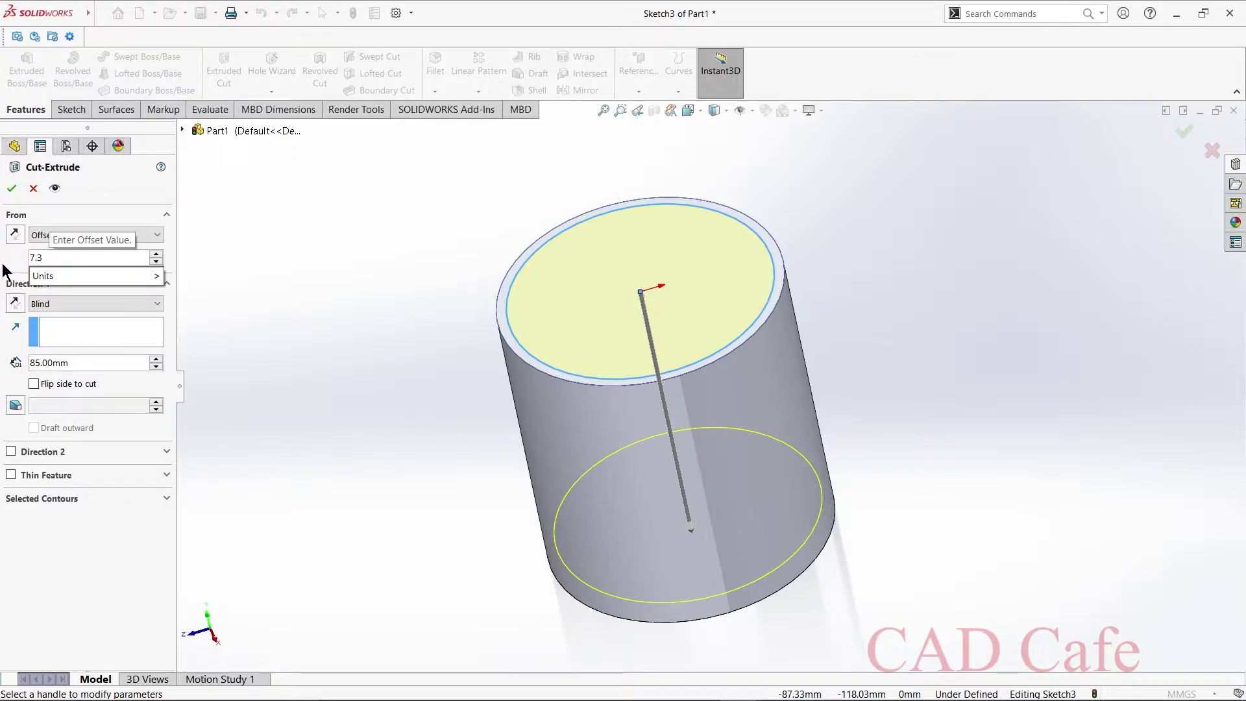
pyautogui.press('Return')
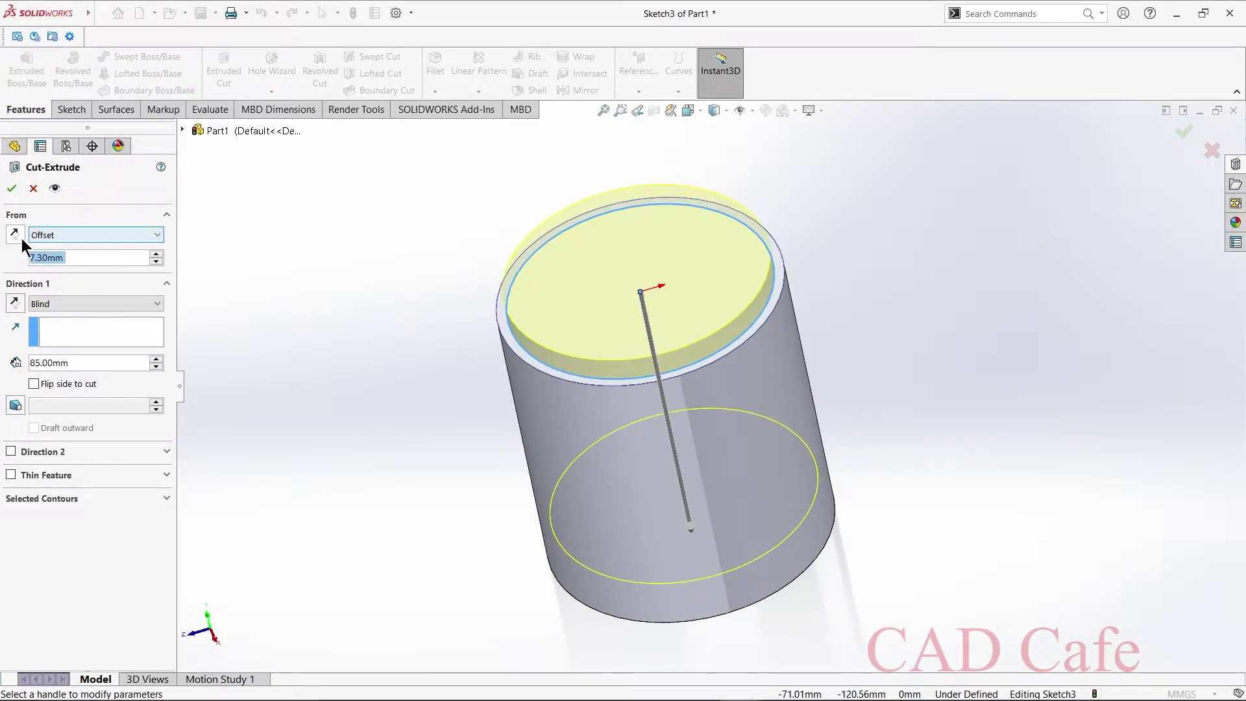
pyautogui.click(18, 237)
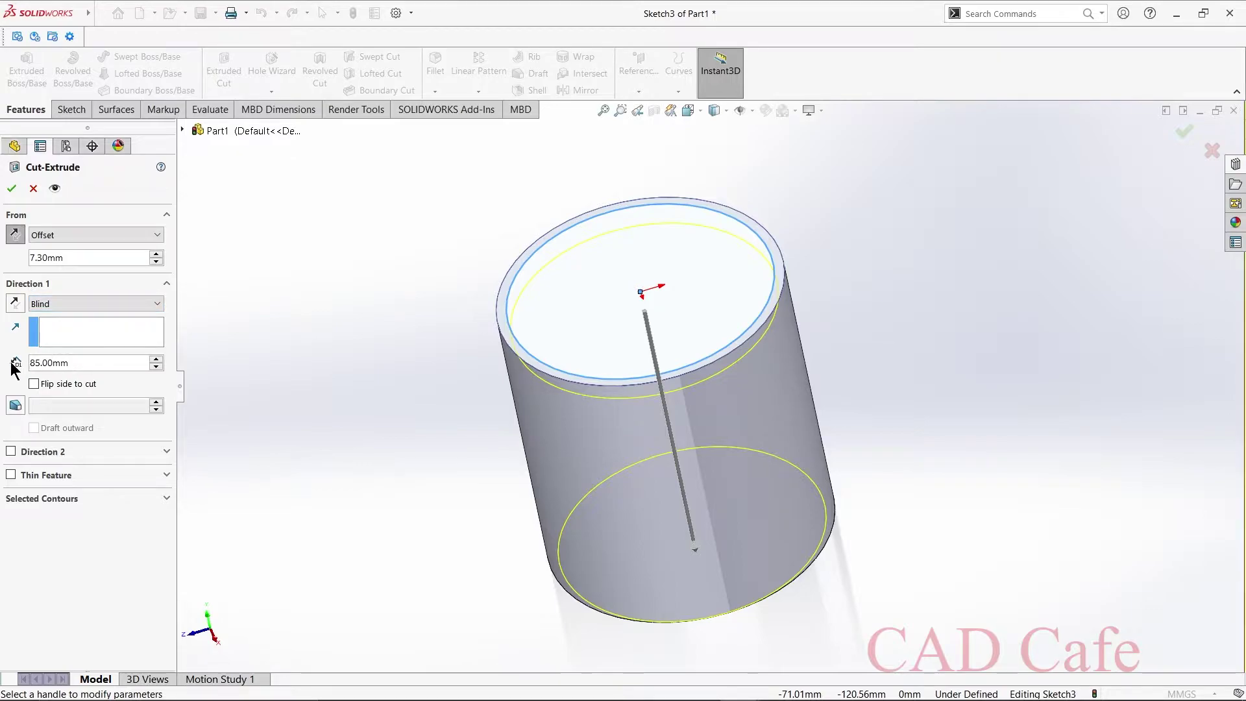
# Step: Set the cut depth to 4.3 mm and flip the side to cut, creating a groove around the cylinder's outside
pyautogui.moveTo(75, 362); pyautogui.dragTo(20, 368)
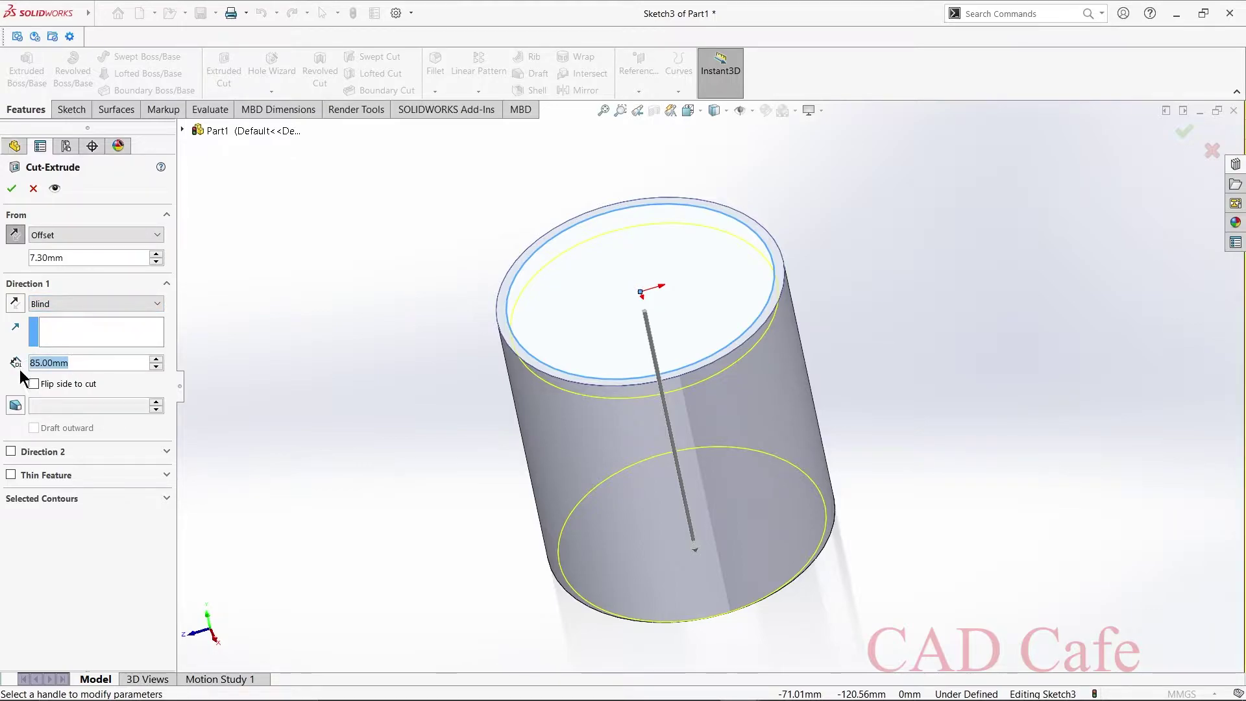
pyautogui.write('4.3')
pyautogui.press('Return')
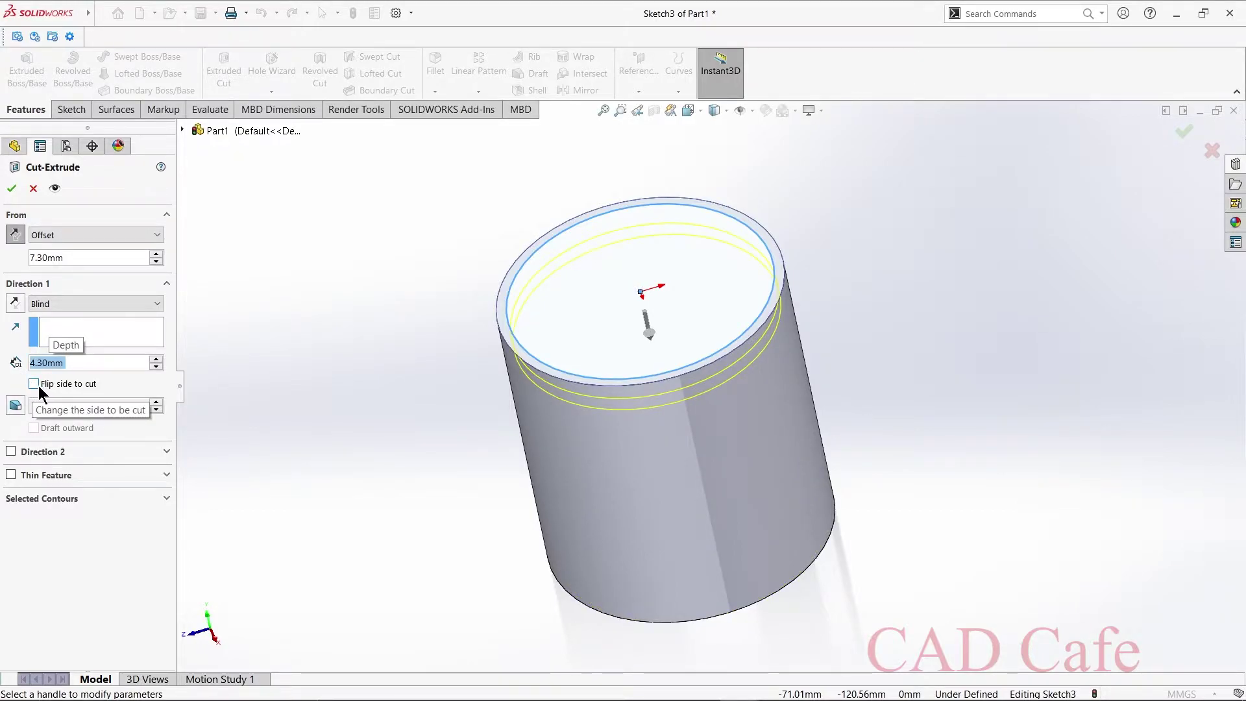
pyautogui.click(37, 384)
pyautogui.moveTo(342, 350); pyautogui.dragTo(294, 221, button='middle')
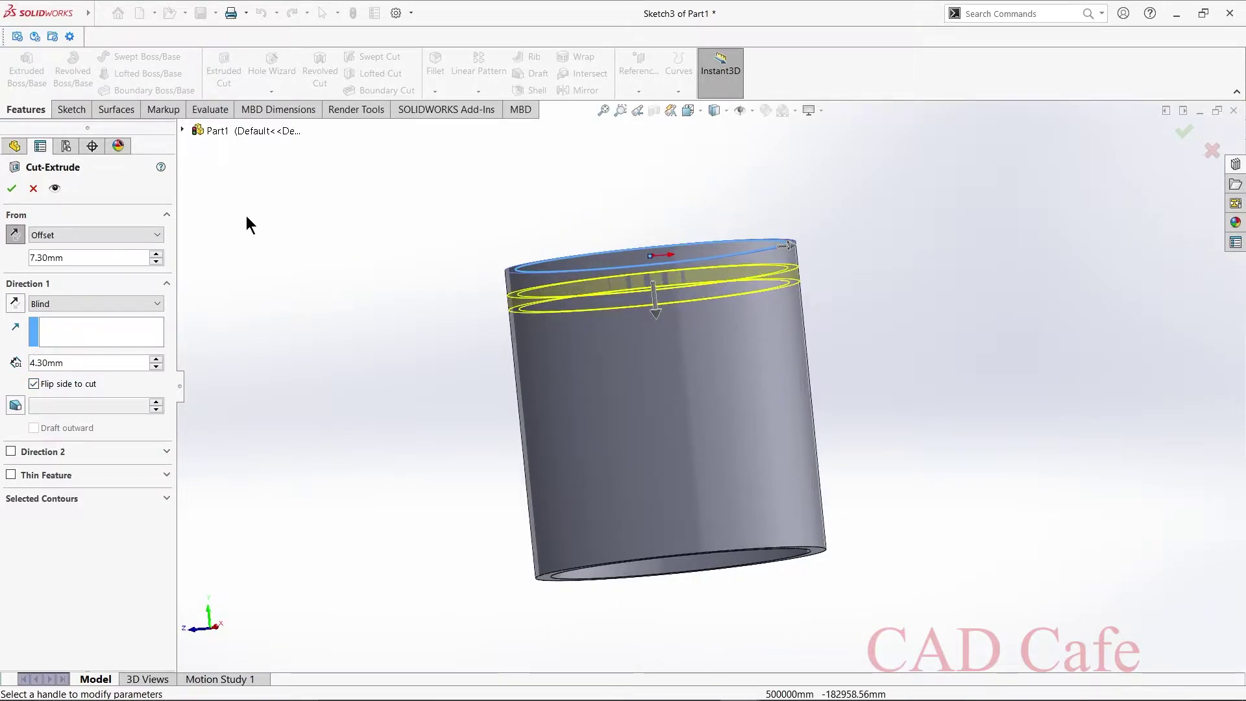
pyautogui.click(11, 189)
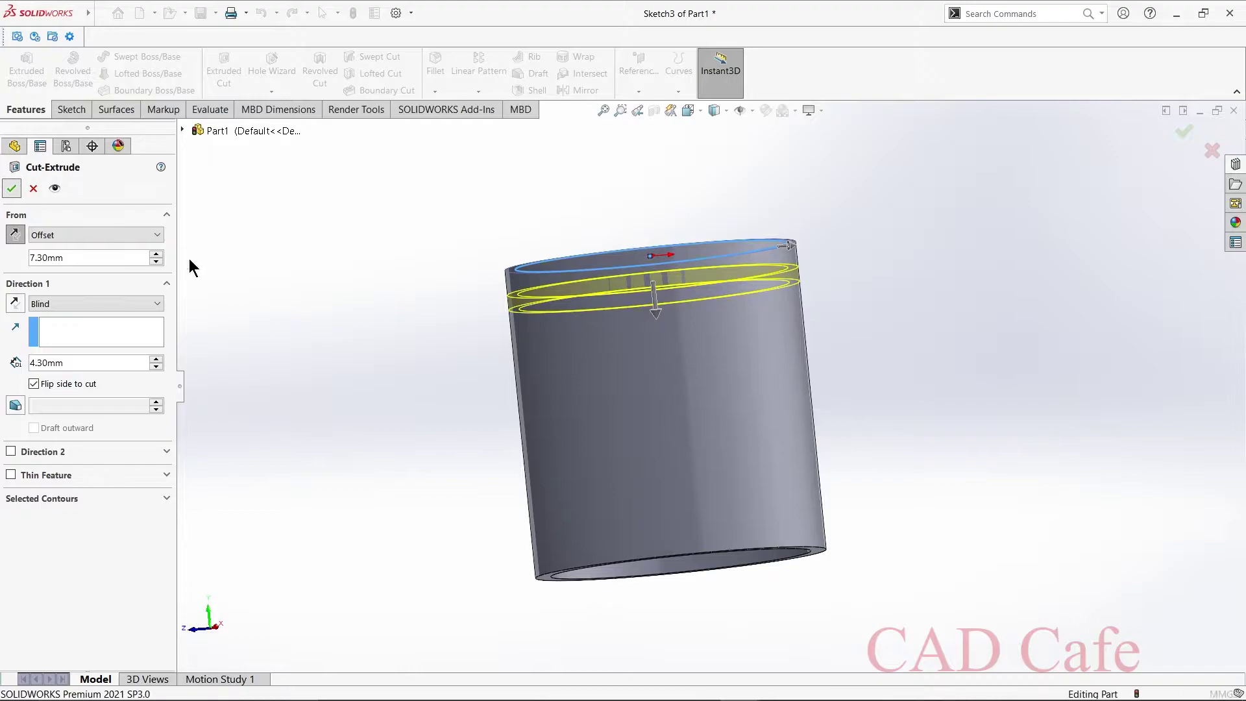
pyautogui.moveTo(616, 234); pyautogui.dragTo(536, 359, button='middle')
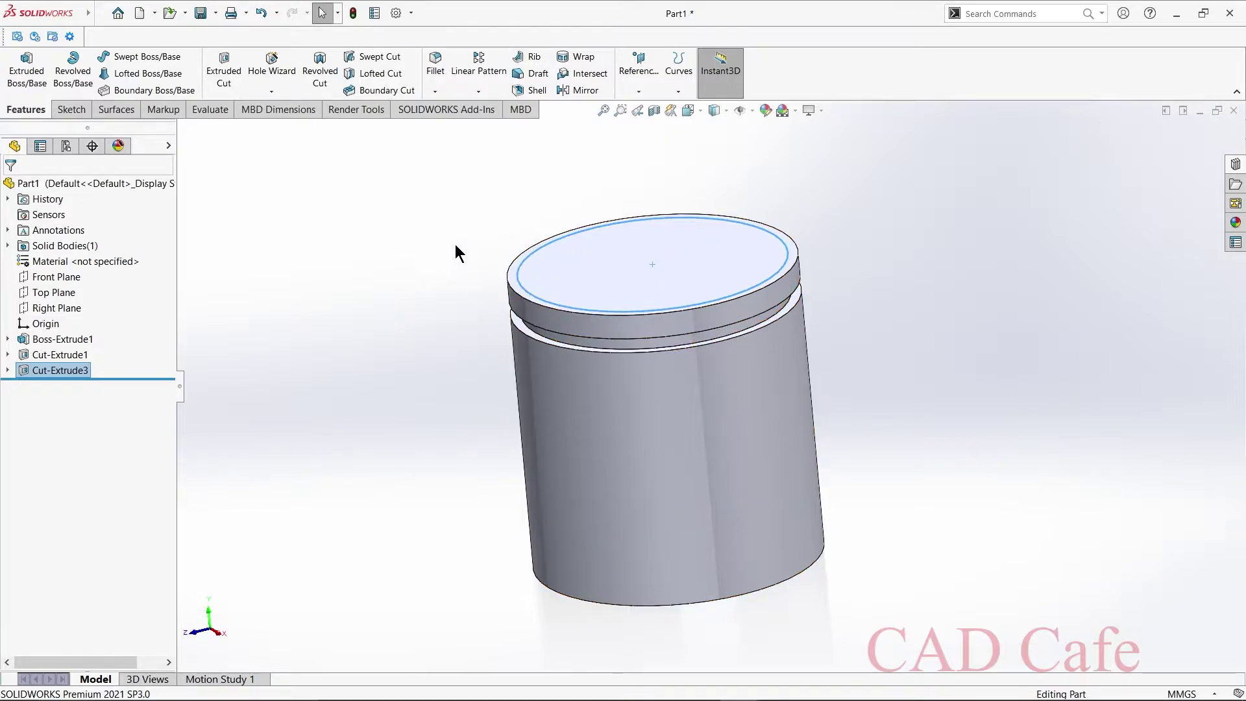
pyautogui.click(474, 231)
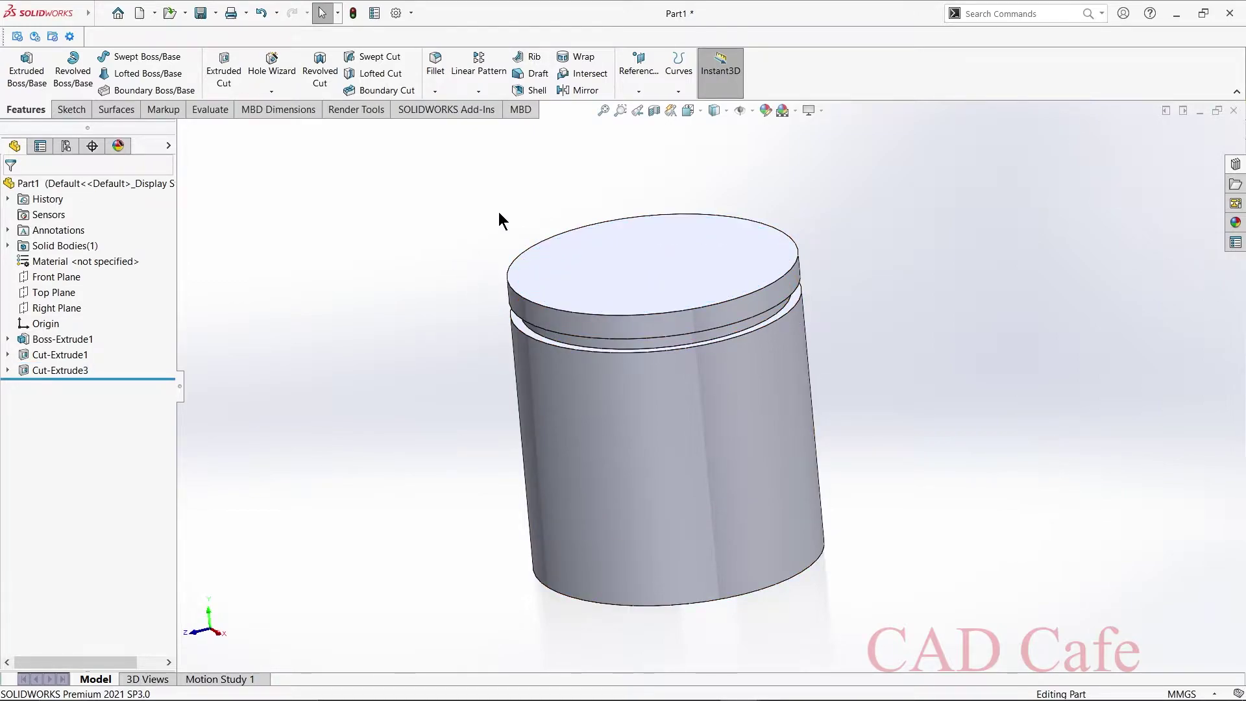
# Step: Show the temporary axes so the cylinder's central axis is available
pyautogui.click(752, 113)
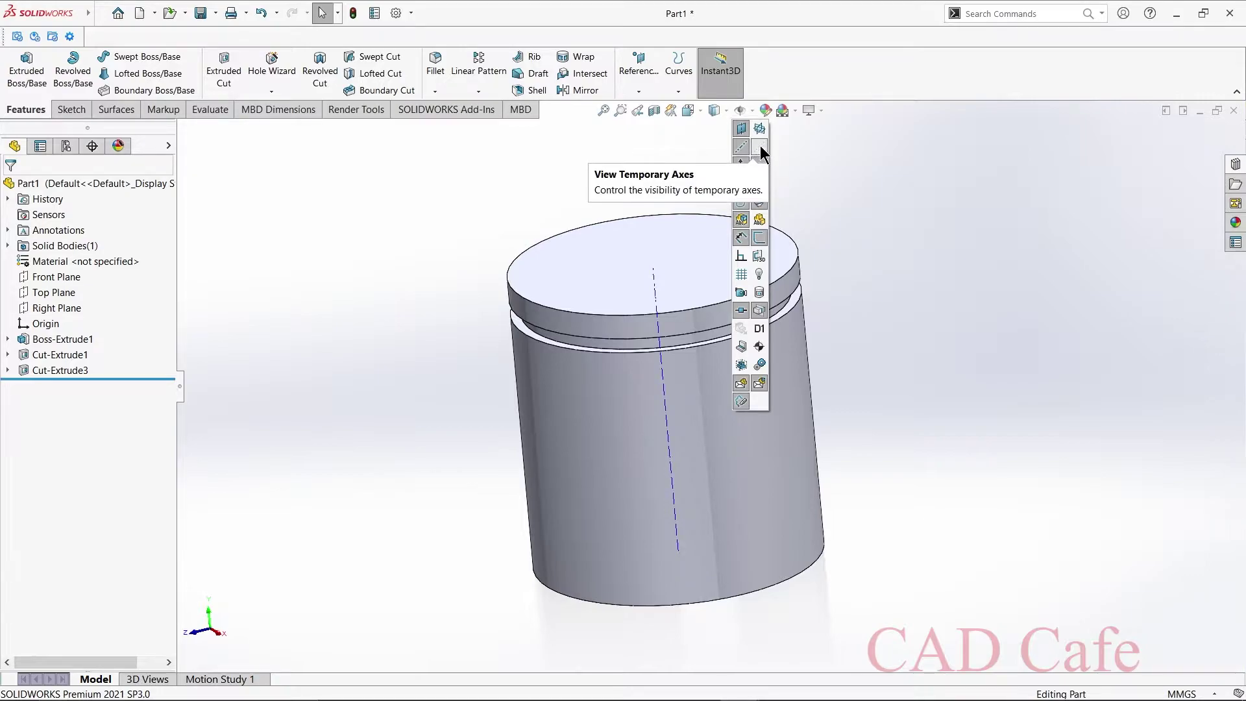
pyautogui.click(762, 150)
pyautogui.moveTo(950, 162); pyautogui.dragTo(428, 266, button='middle')
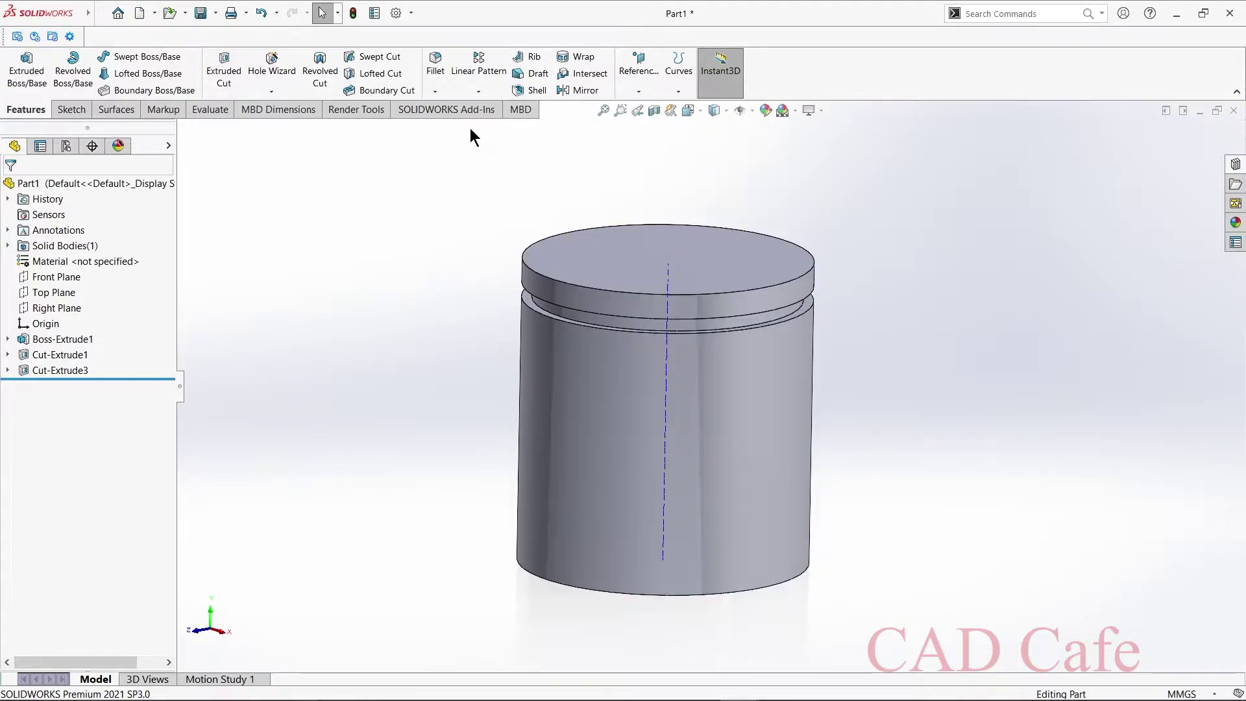
# Step: Set up a linear pattern along the cylinder's central axis with a spacing of 7.3+4.3 mm and 3 instances
pyautogui.click(486, 83)
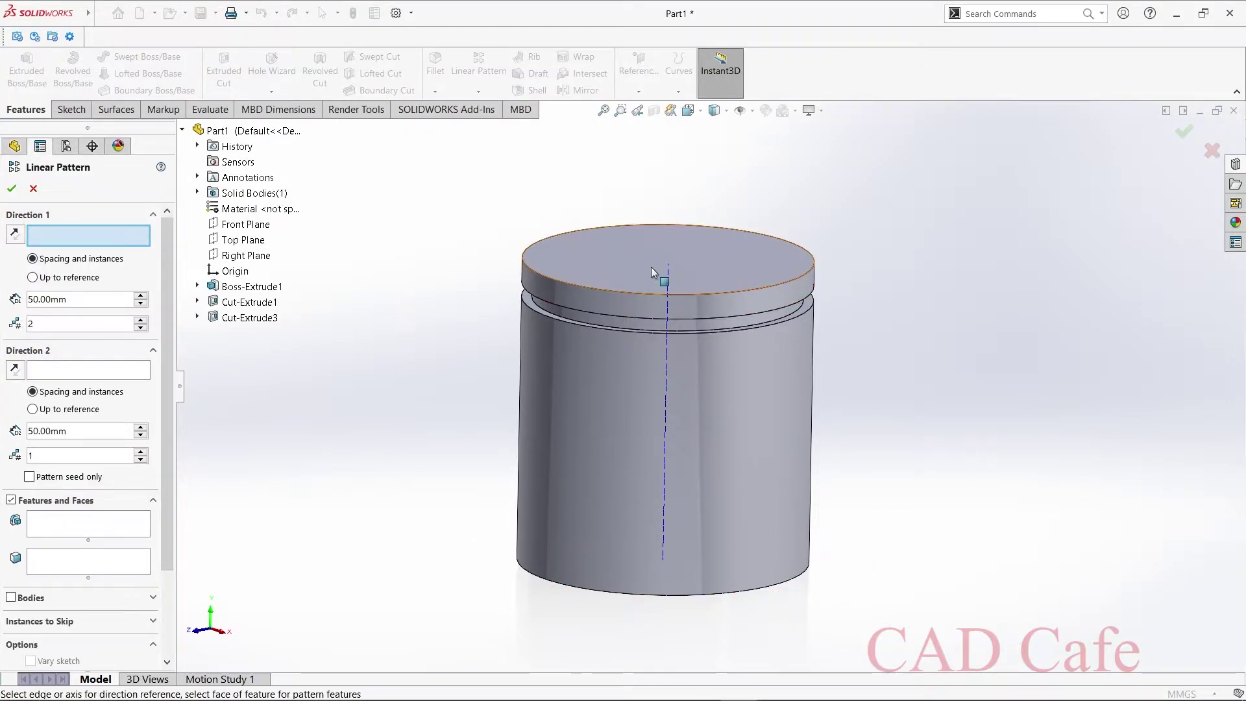
pyautogui.click(669, 277)
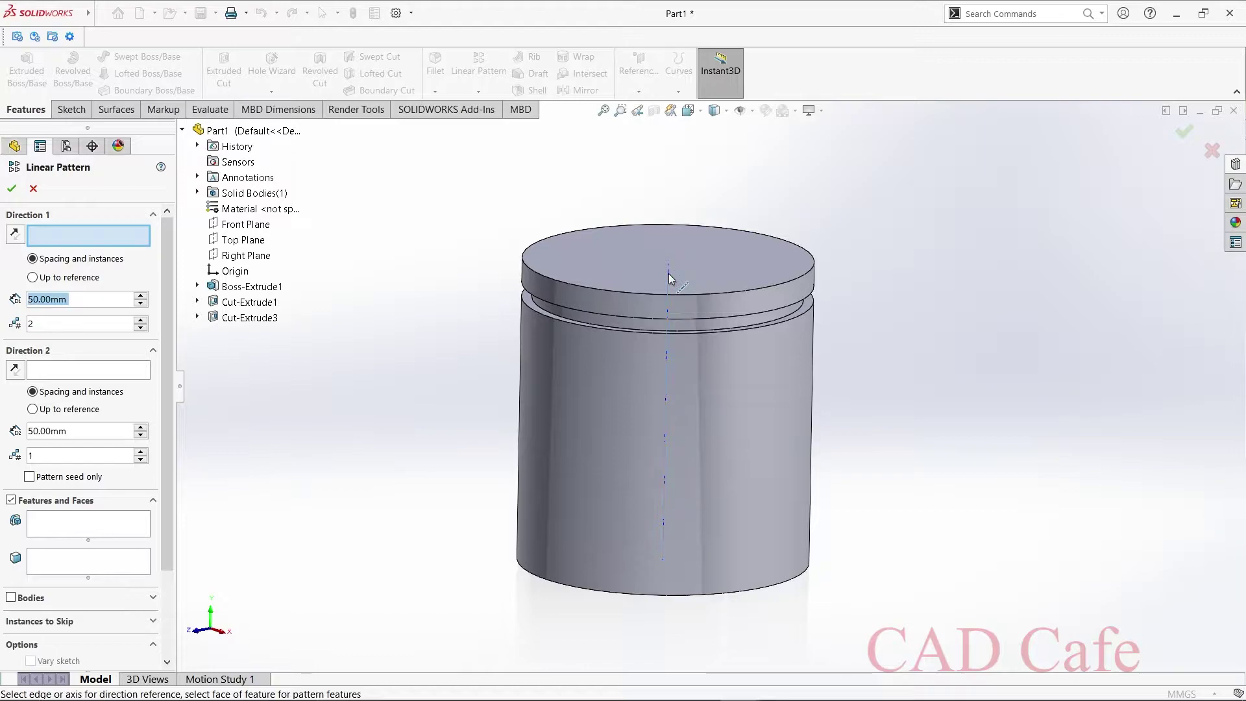
pyautogui.click(669, 277)
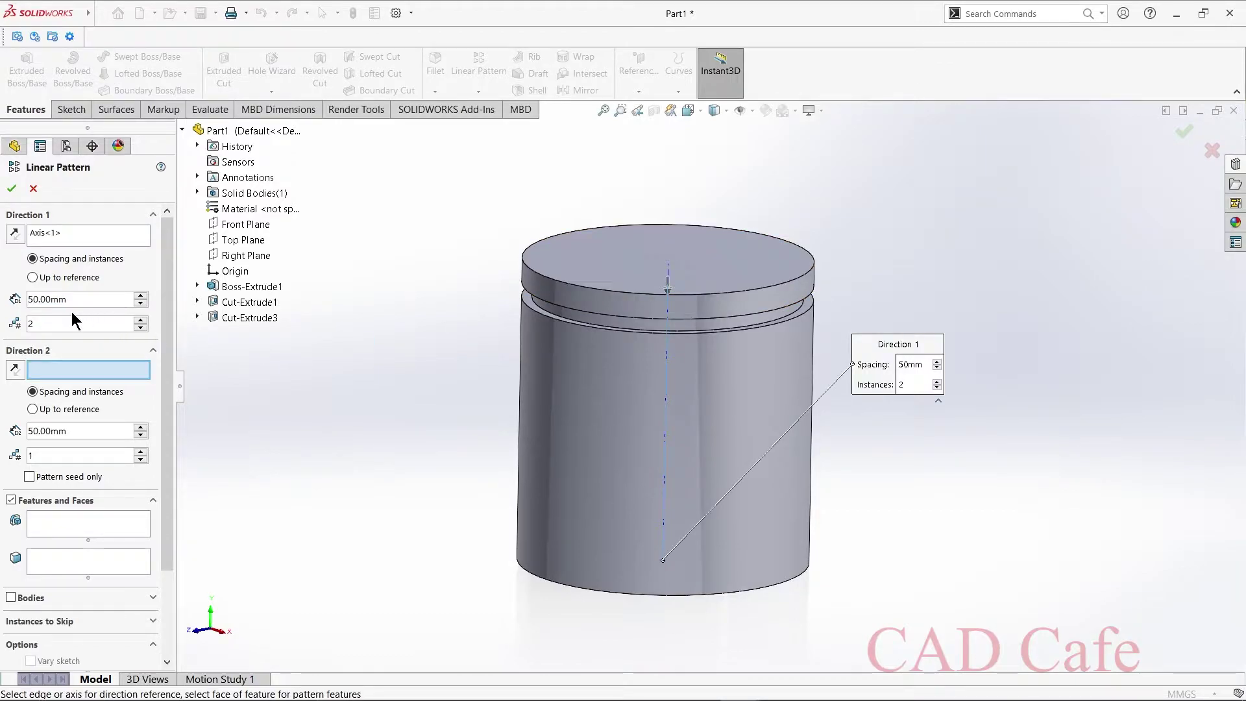
pyautogui.moveTo(79, 299); pyautogui.dragTo(27, 309)
pyautogui.write('7.')
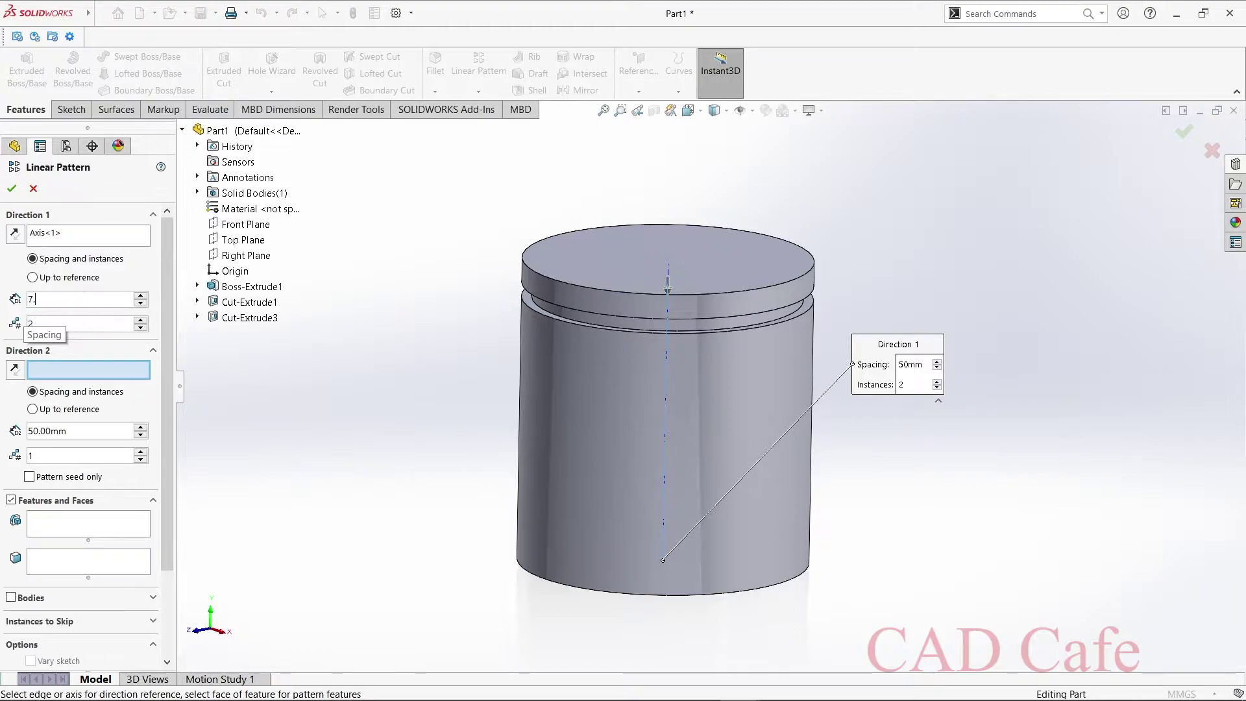
pyautogui.write('3+4.3')
pyautogui.press('Return')
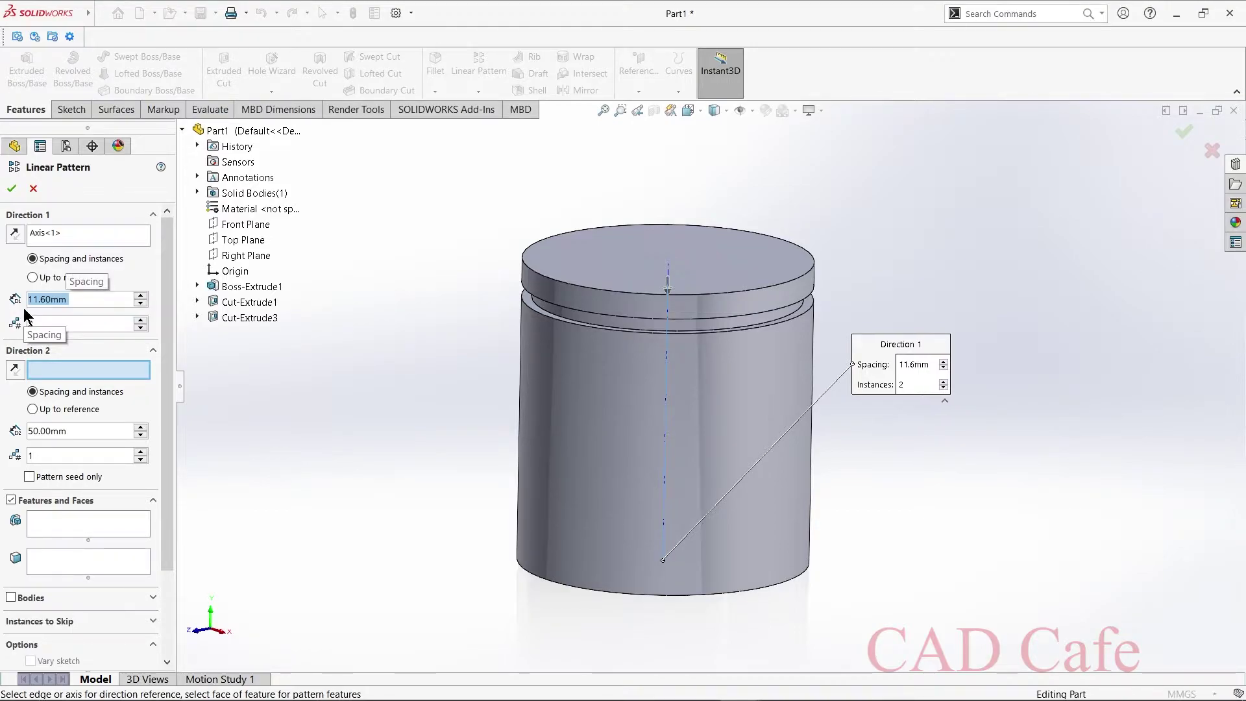
pyautogui.click(140, 320)
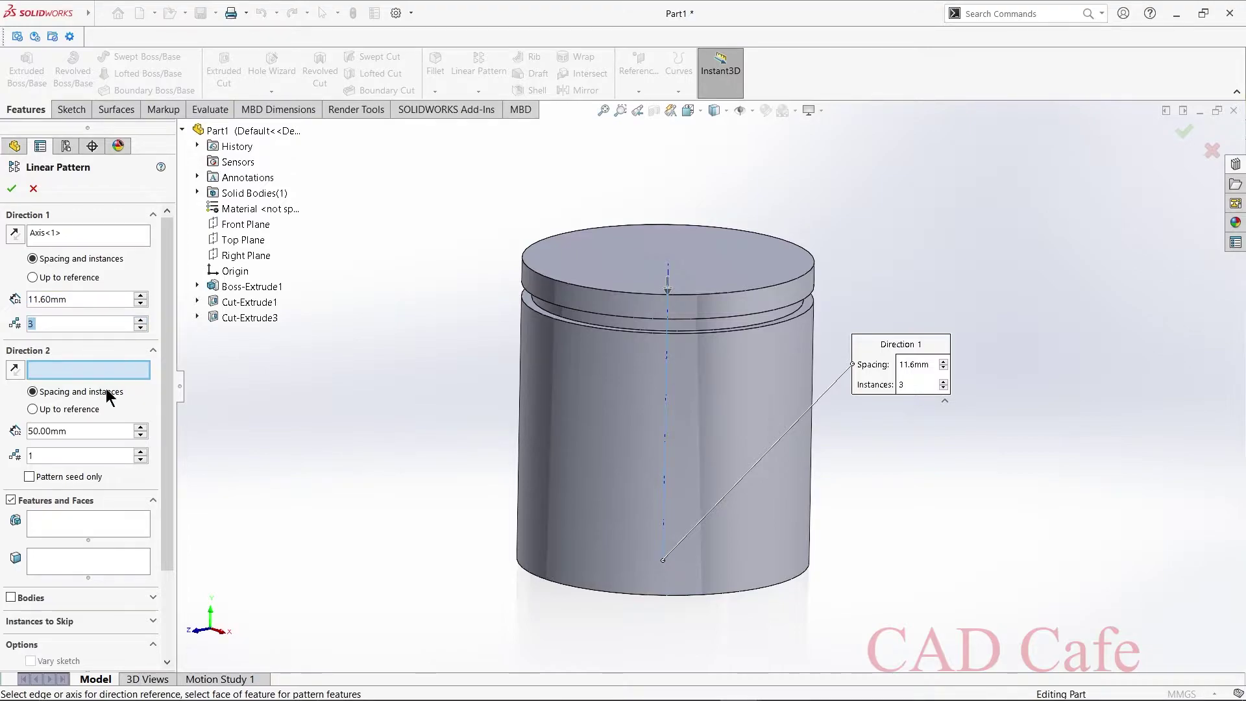
# Step: Choose the groove cut as the feature to repeat and apply the linear pattern
pyautogui.click(57, 523)
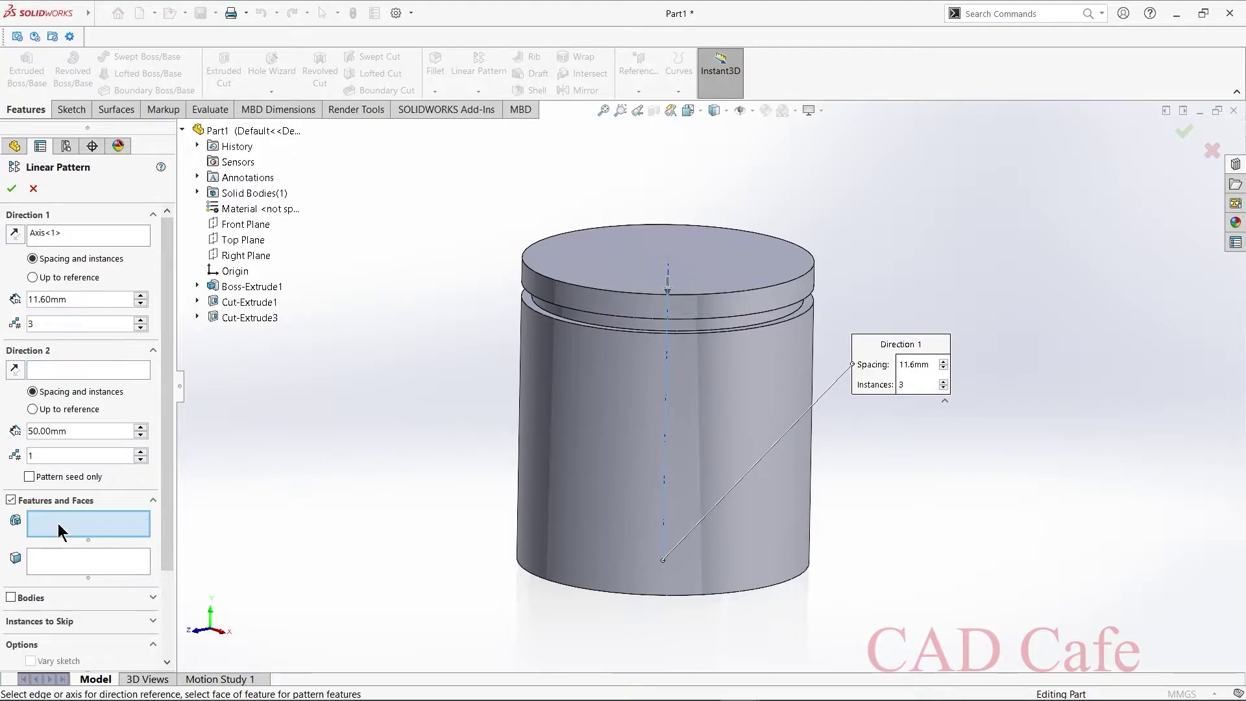
pyautogui.click(249, 318)
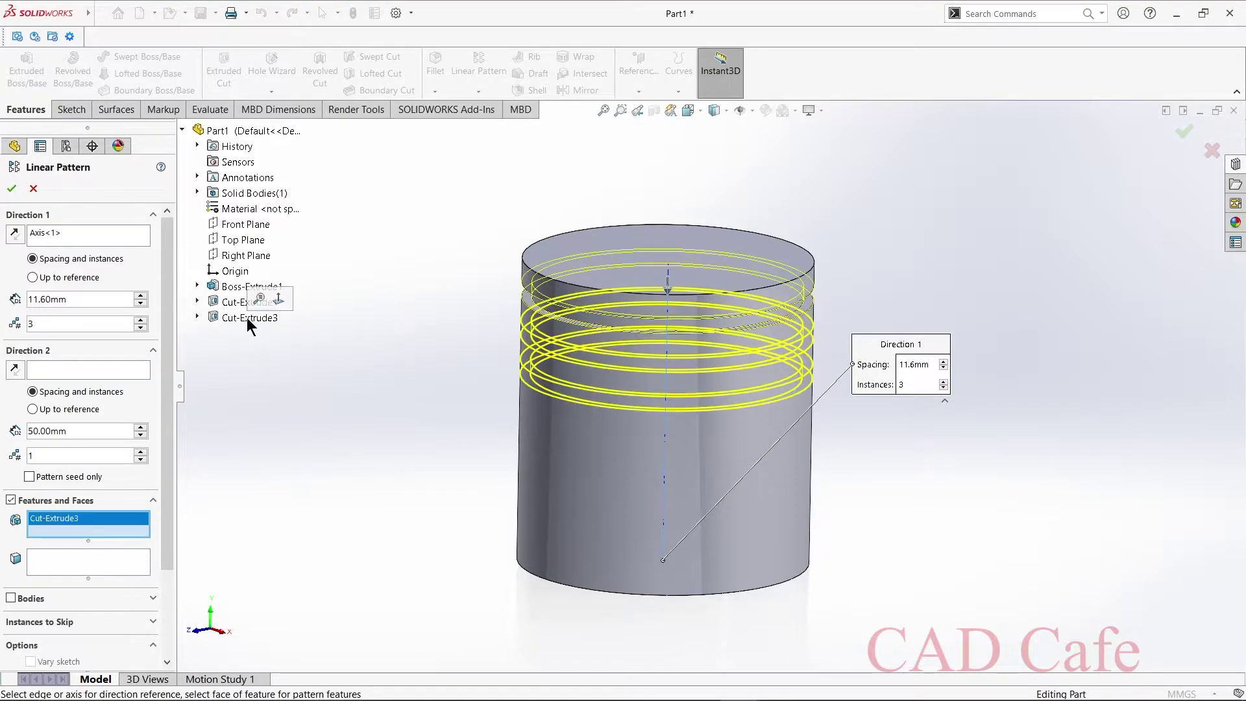
pyautogui.click(12, 188)
pyautogui.moveTo(464, 457); pyautogui.dragTo(443, 483, button='middle')
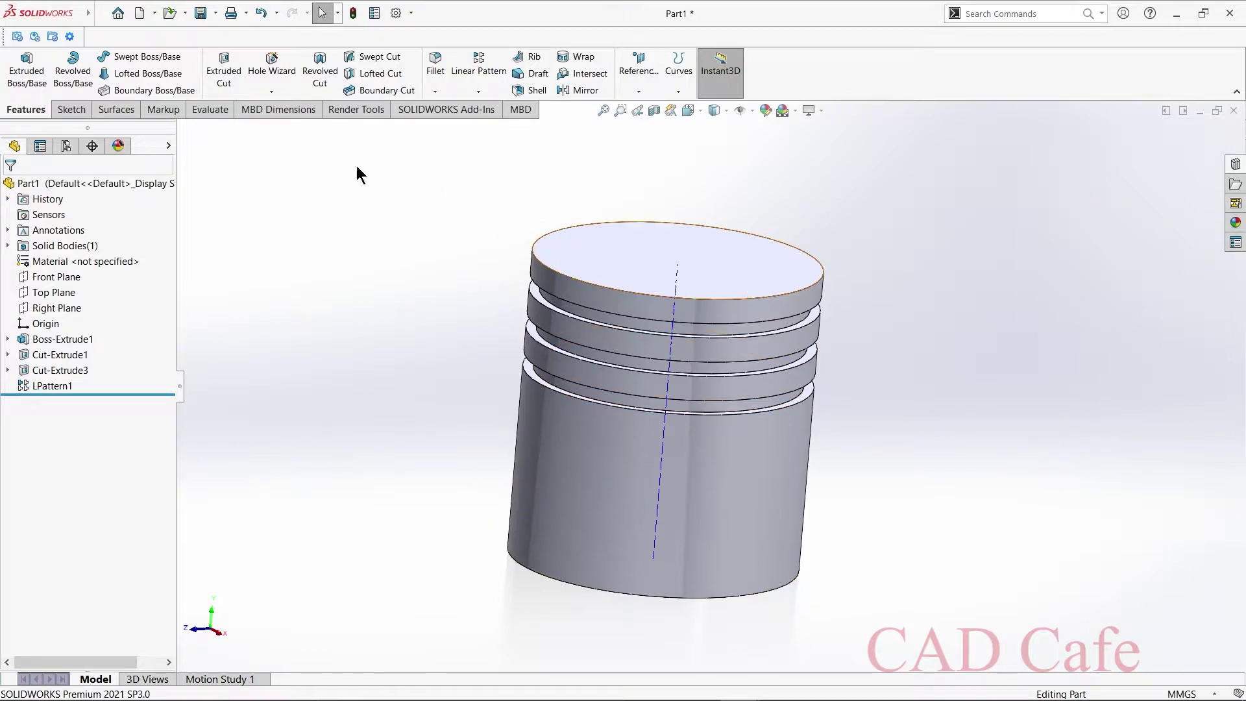
# Step: Add a dome with a 5 mm height to the cylinder's top face
pyautogui.moveTo(103, 11)
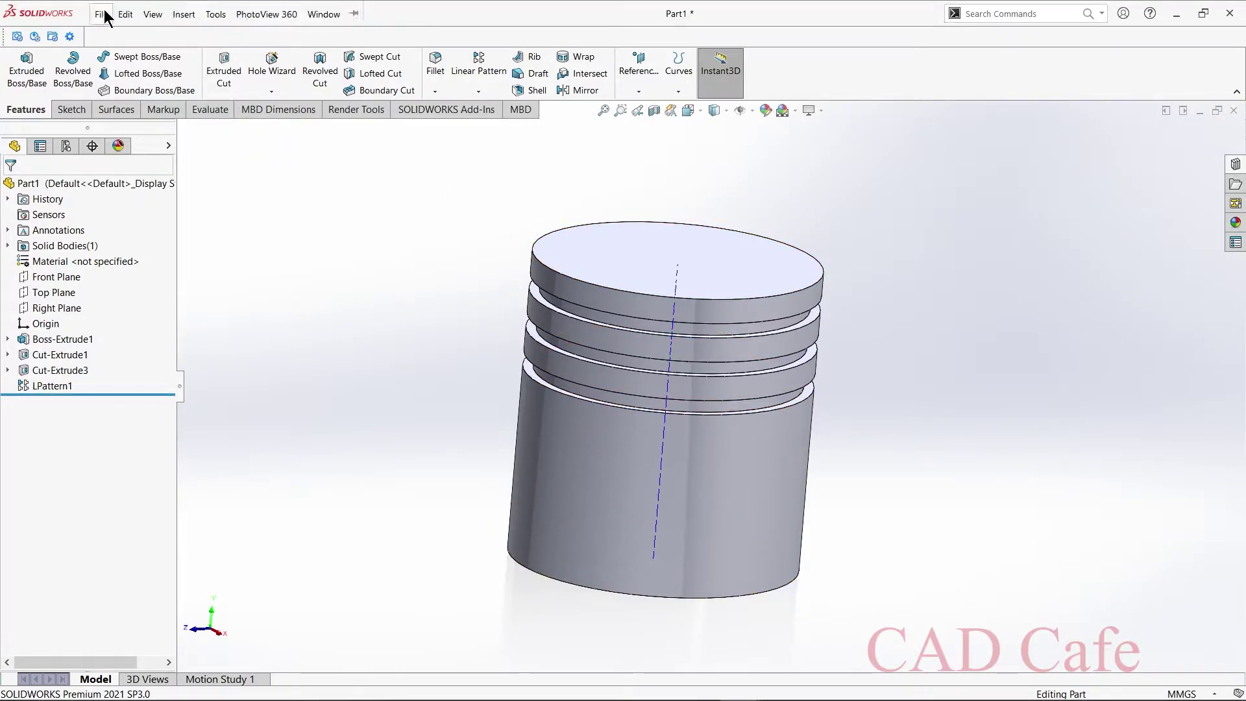
pyautogui.click(191, 14)
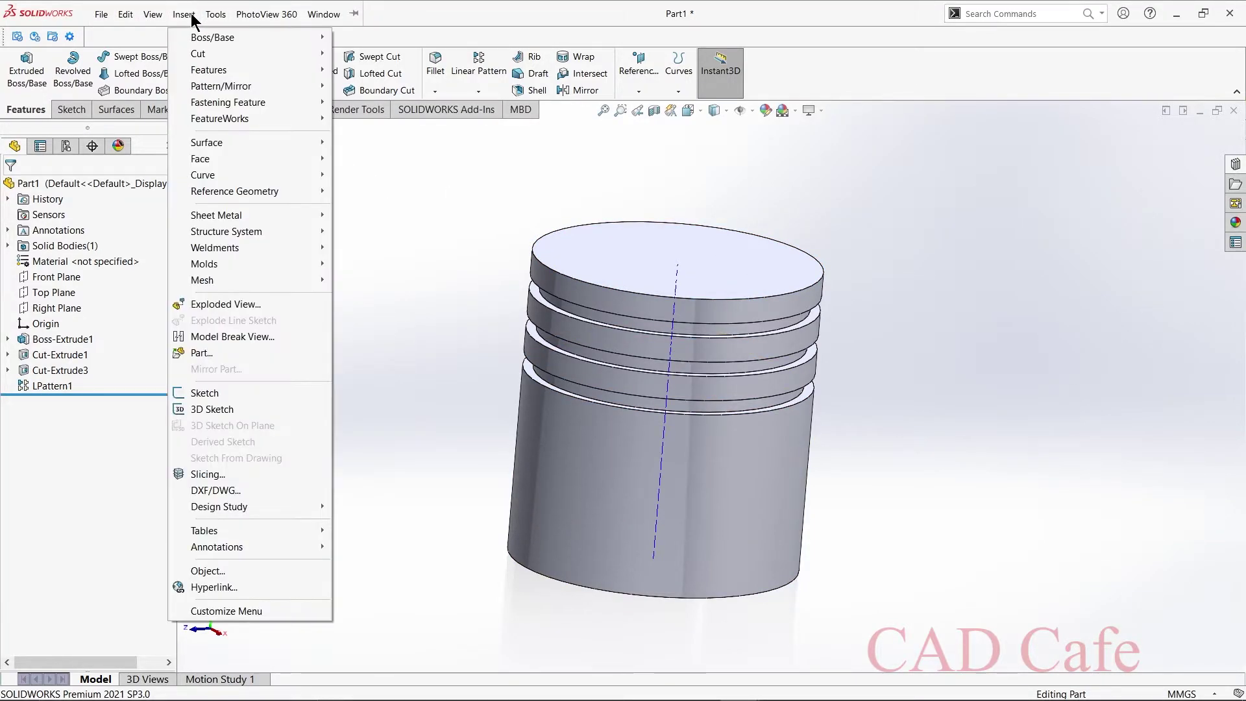
pyautogui.moveTo(286, 70)
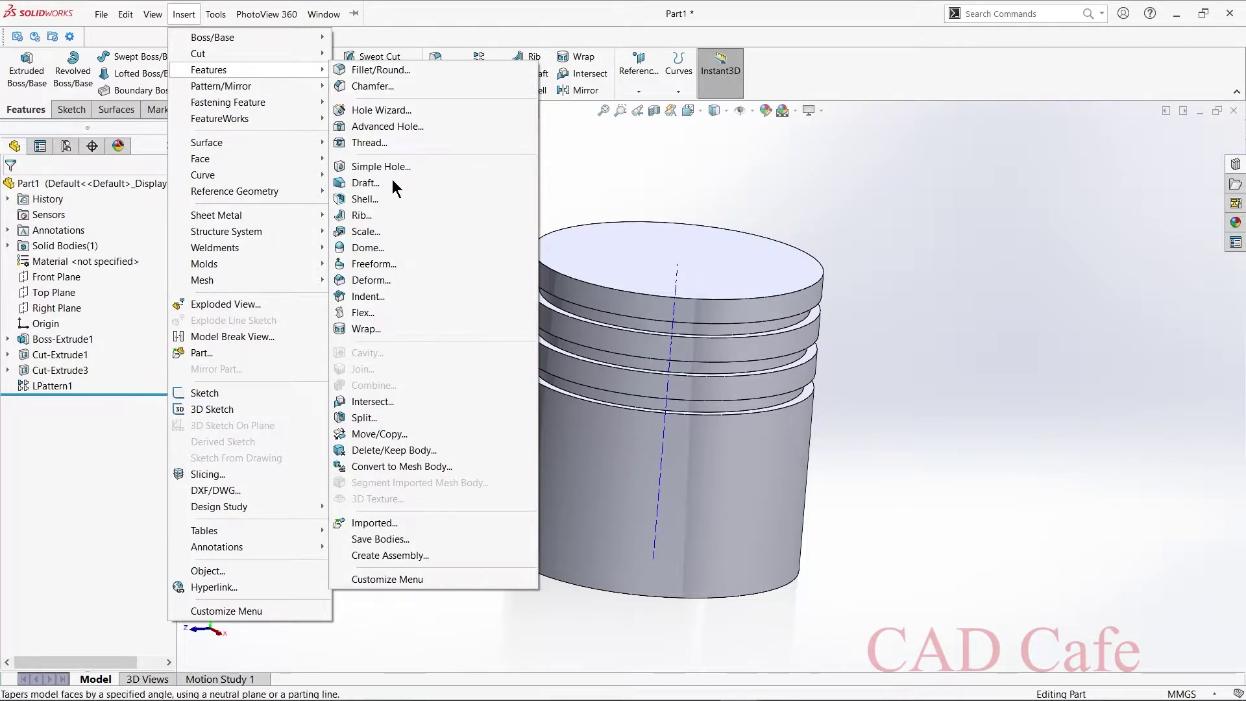
pyautogui.click(388, 248)
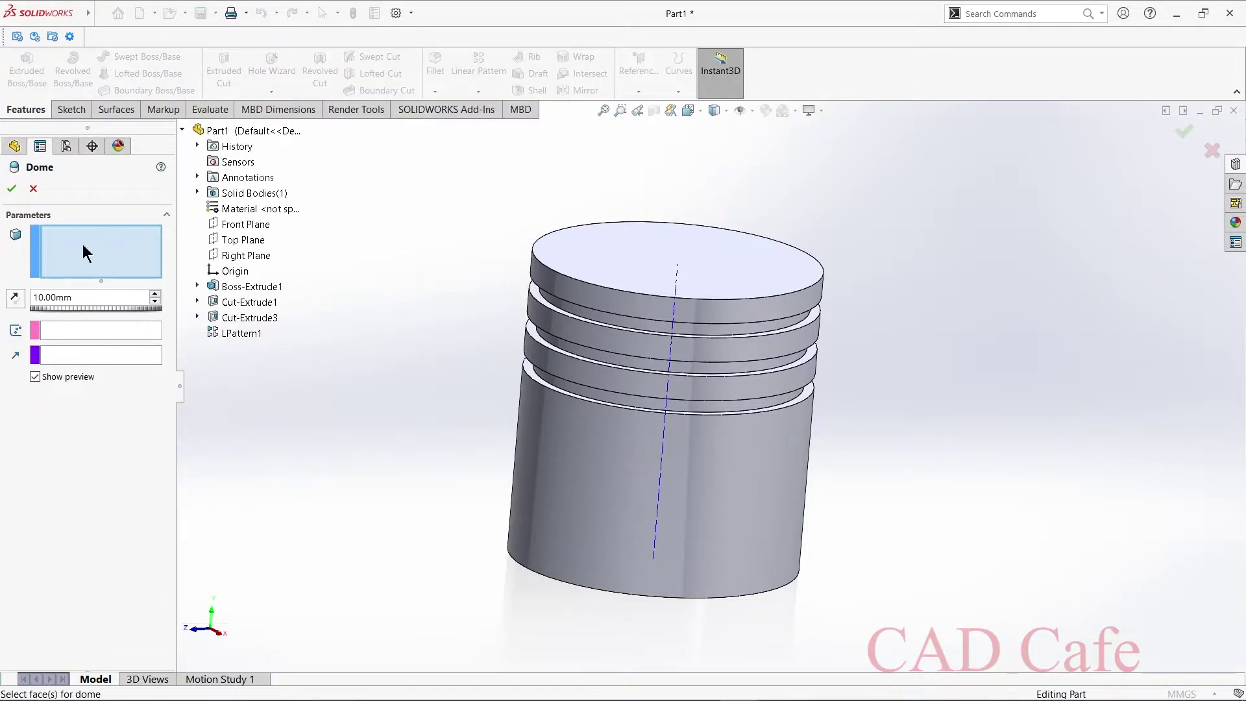
pyautogui.click(604, 261)
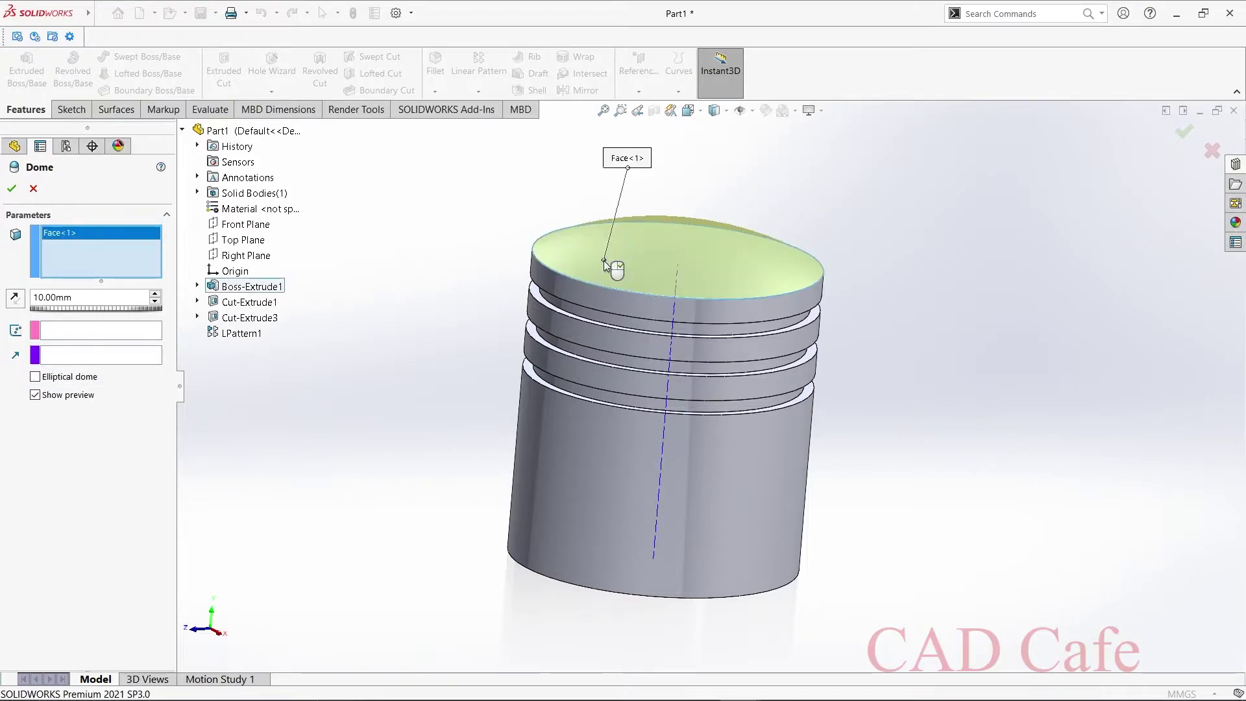
pyautogui.moveTo(75, 296); pyautogui.dragTo(9, 303)
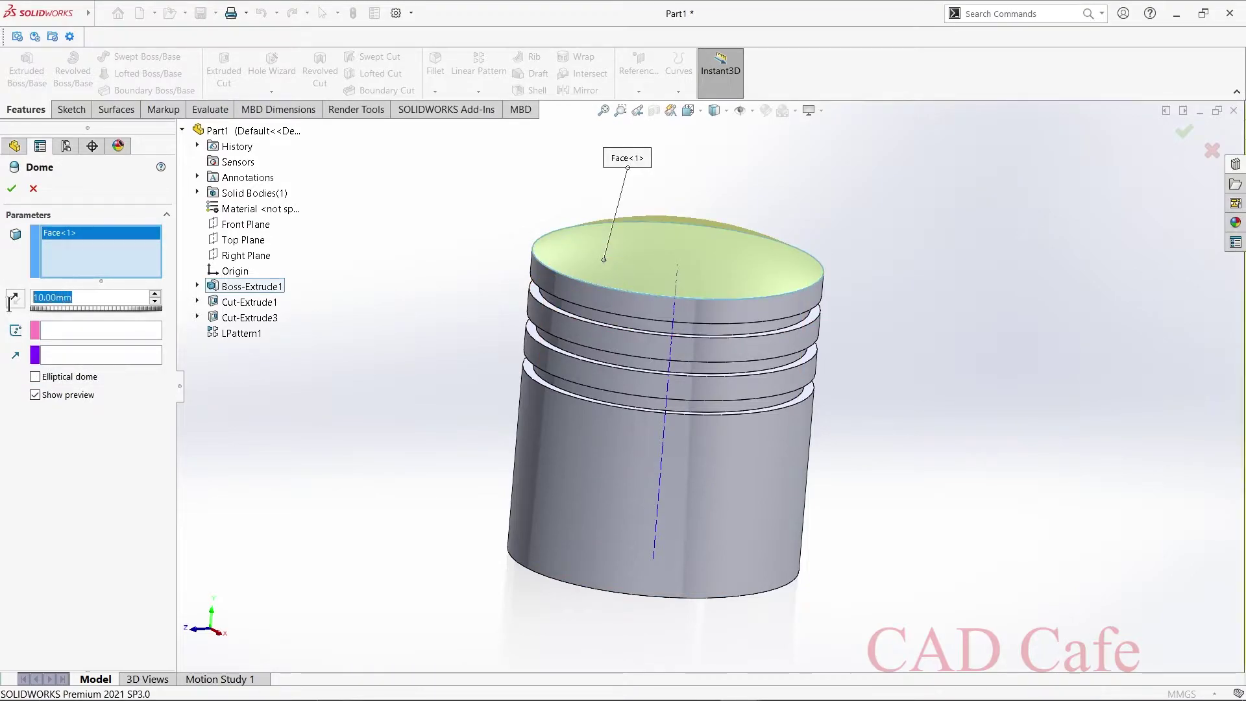
pyautogui.press('BackSpace')
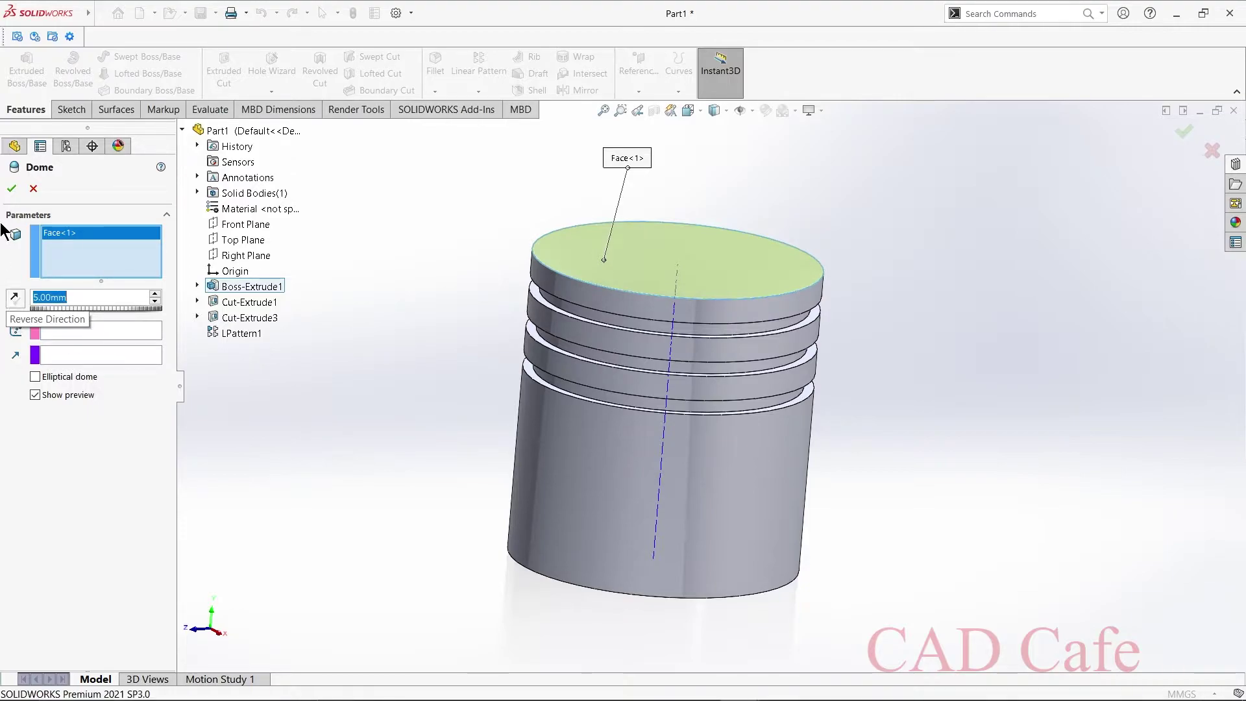
pyautogui.click(11, 188)
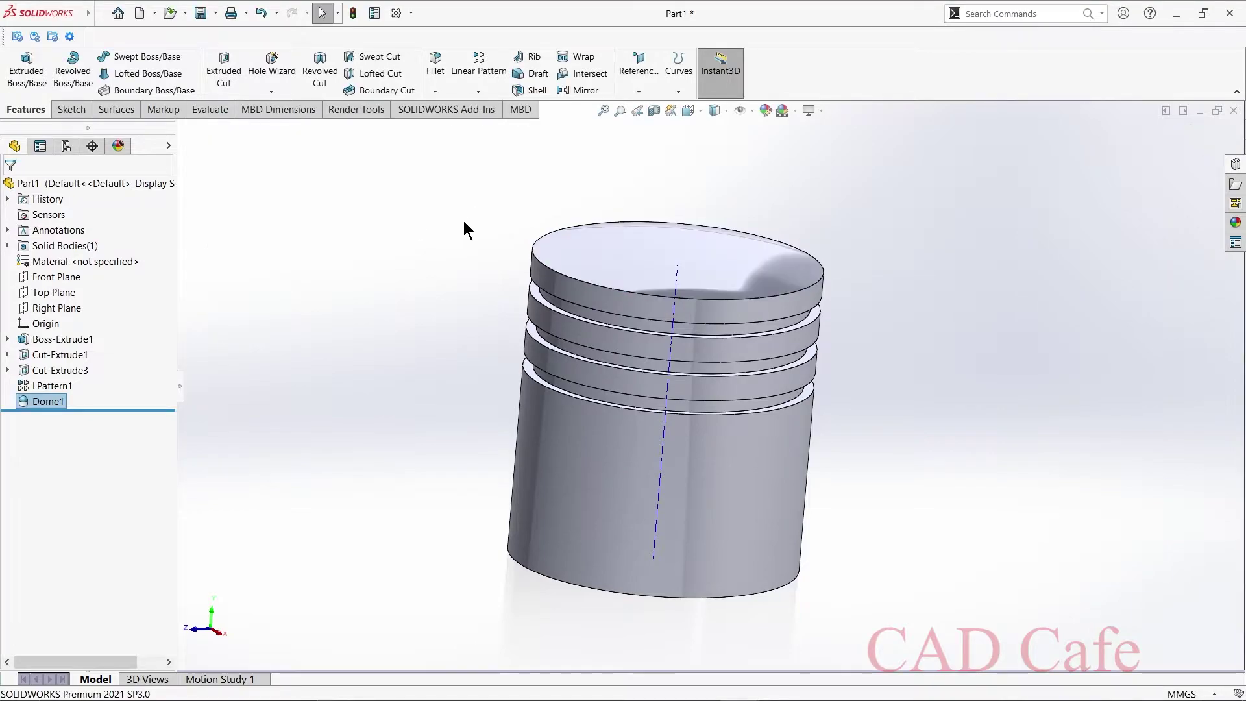
pyautogui.moveTo(453, 258)
pyautogui.mouseDown(button='middle')
pyautogui.moveTo(523, 253)
pyautogui.moveTo(445, 256)
pyautogui.moveTo(455, 208)
pyautogui.moveTo(438, 252)
pyautogui.mouseUp(button='middle')
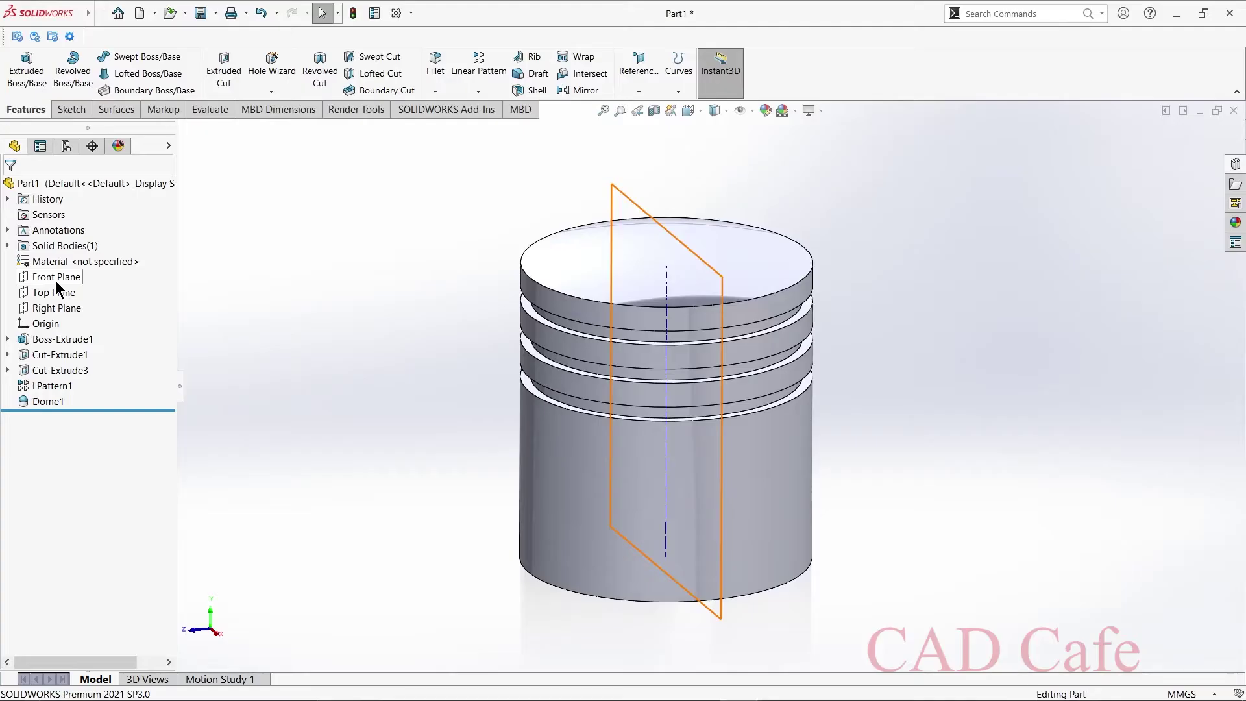
# Step: Start a sketch on the Right Plane and draw a corner rectangle about 34 by 13 mm rising from the piston's bottom edge
pyautogui.click(56, 308)
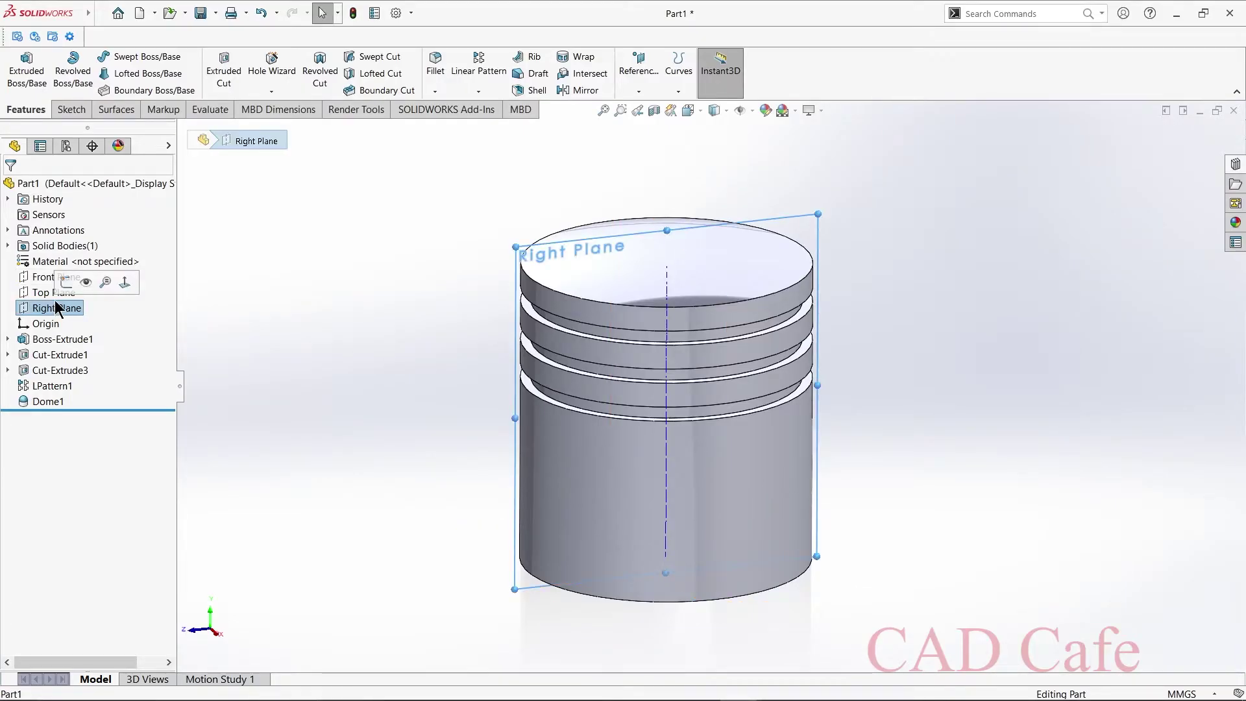
pyautogui.click(66, 281)
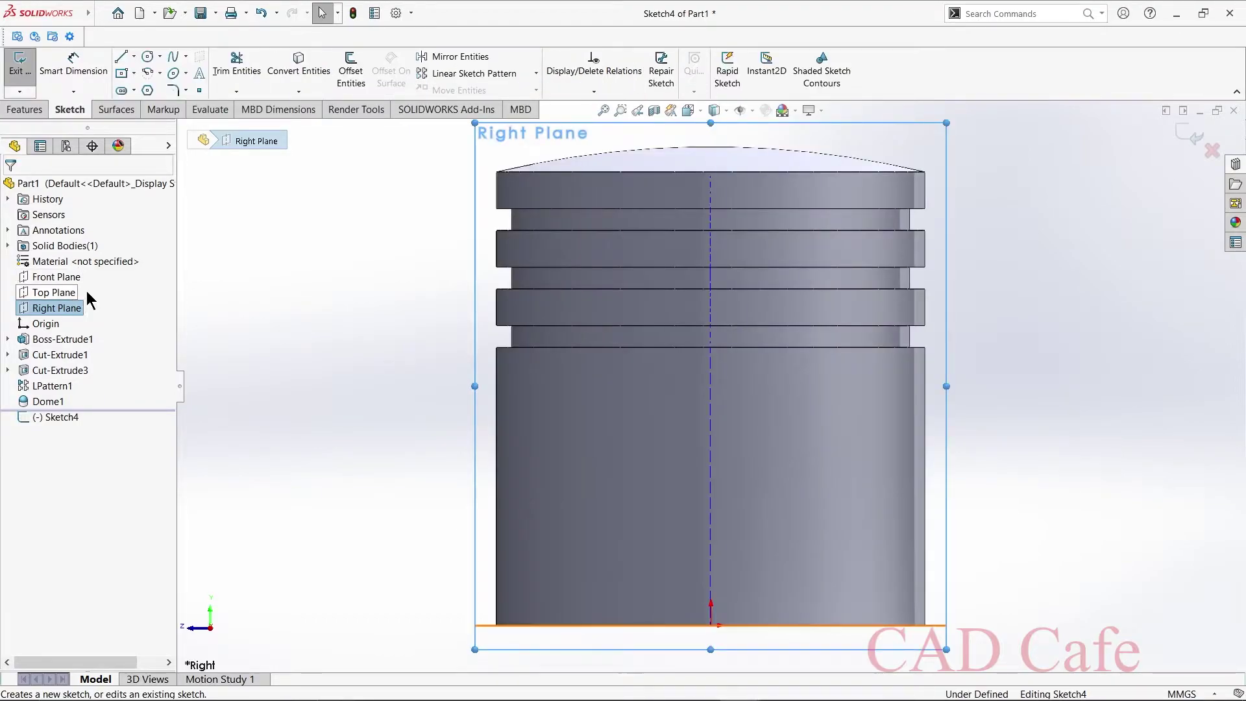
pyautogui.click(133, 73)
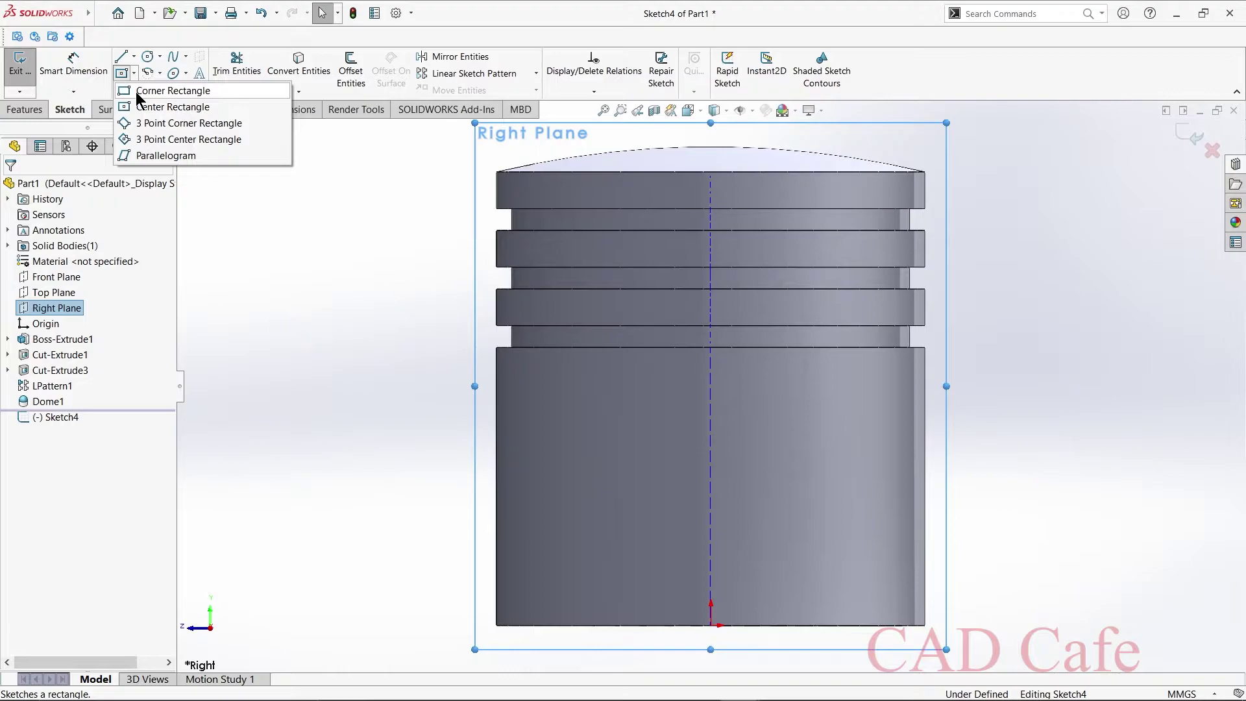
pyautogui.click(135, 91)
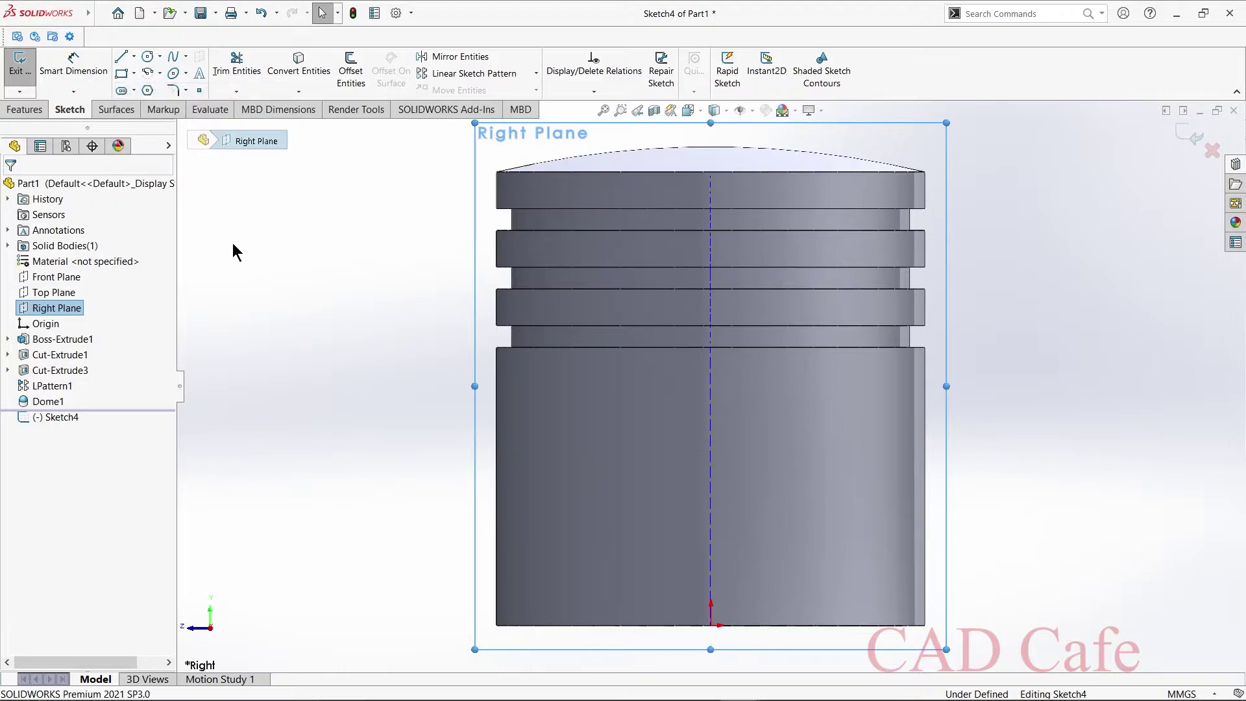
pyautogui.click(788, 625)
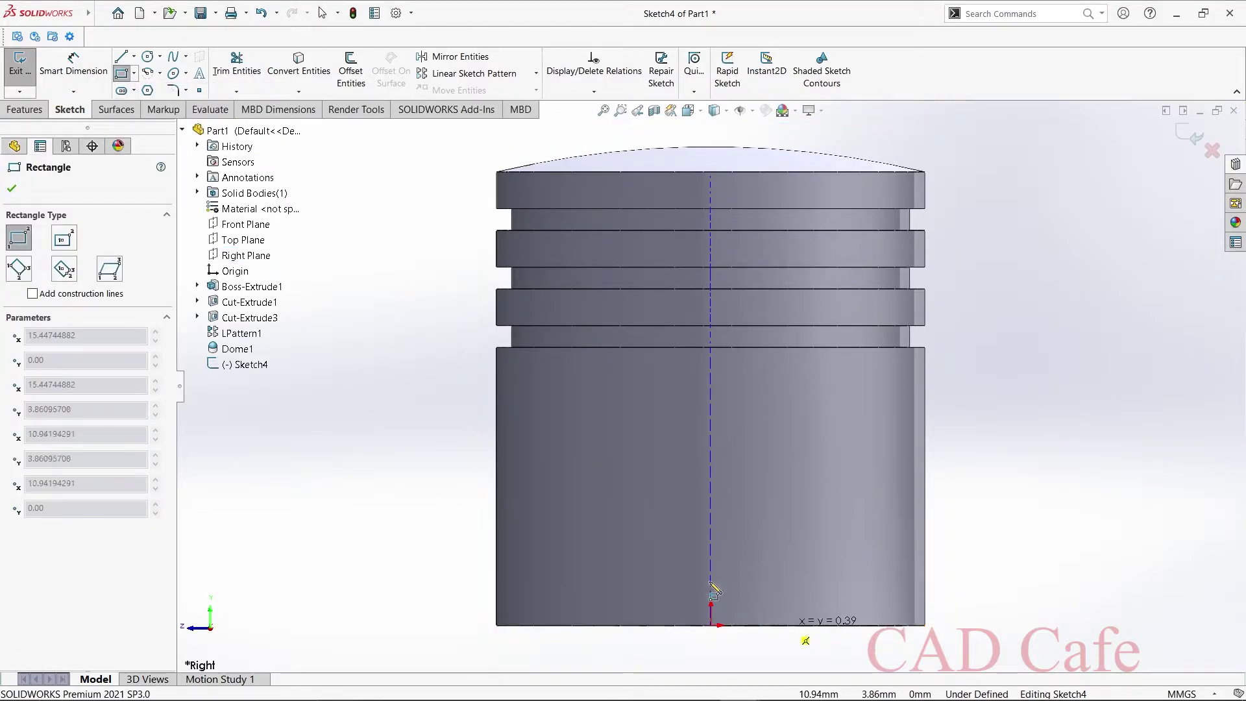
pyautogui.click(617, 559)
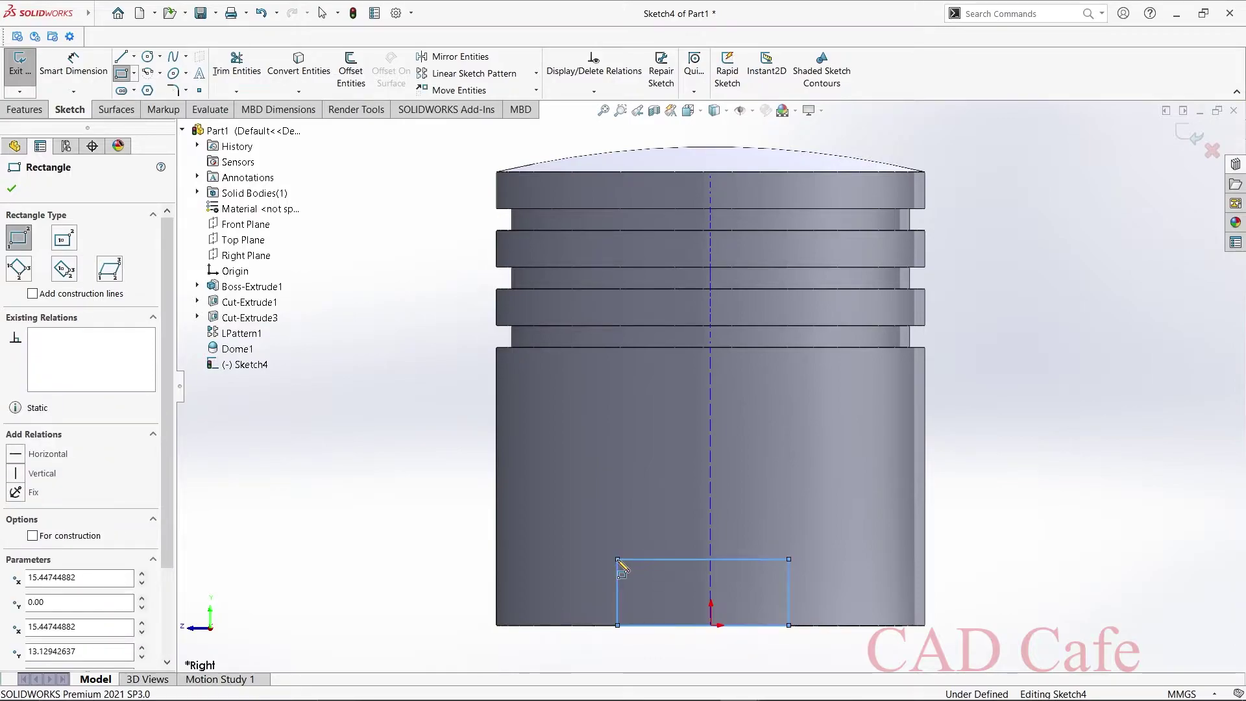
pyautogui.click(15, 189)
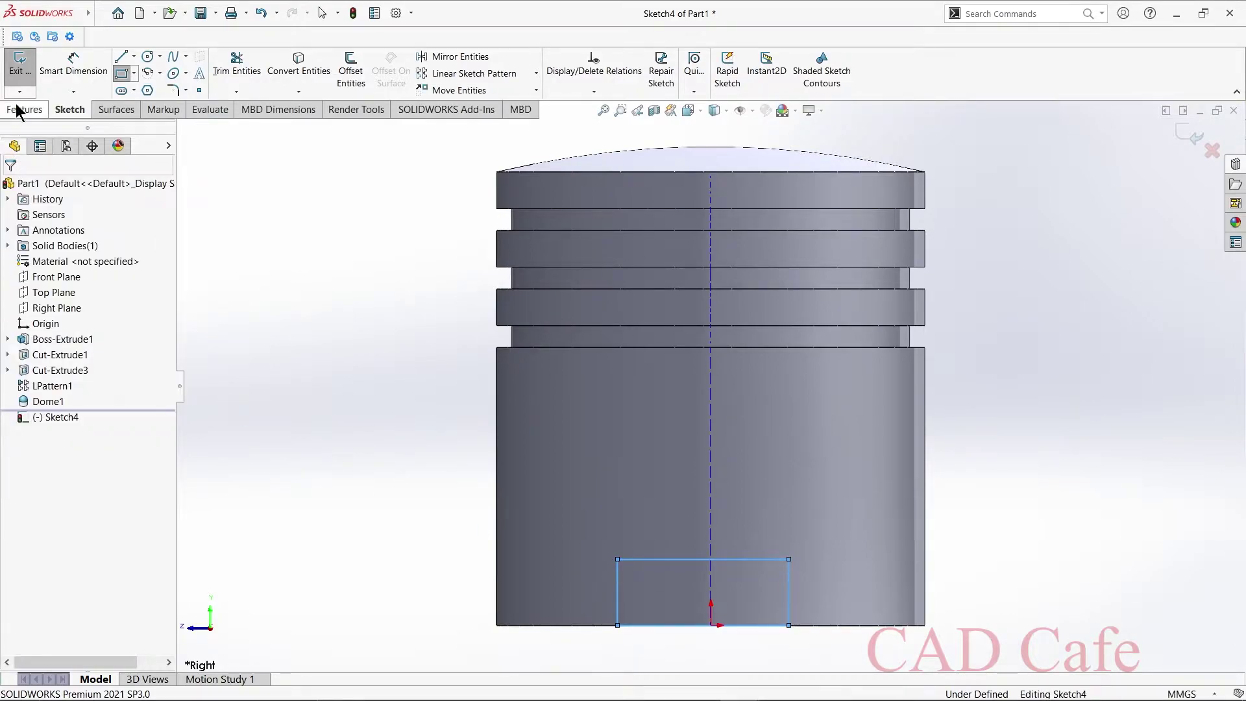
# Step: Dimension the rectangle with a width of 50 mm and a height of 12 mm
pyautogui.click(74, 64)
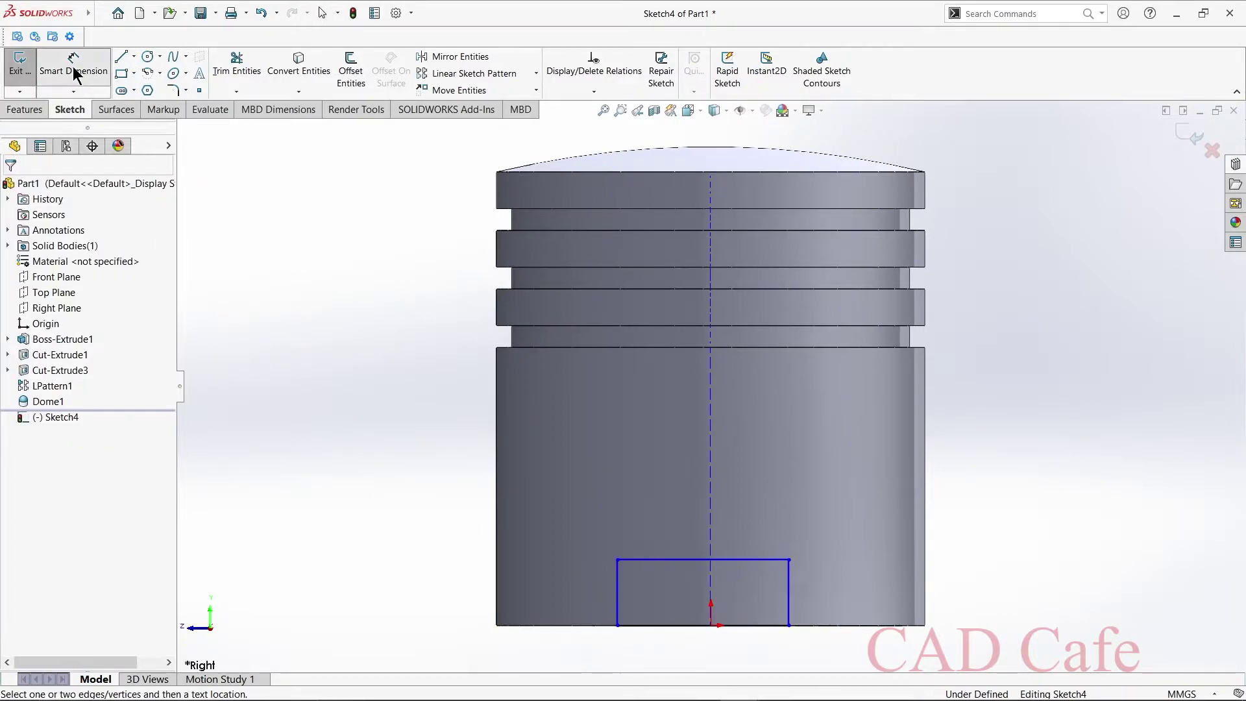
pyautogui.click(644, 559)
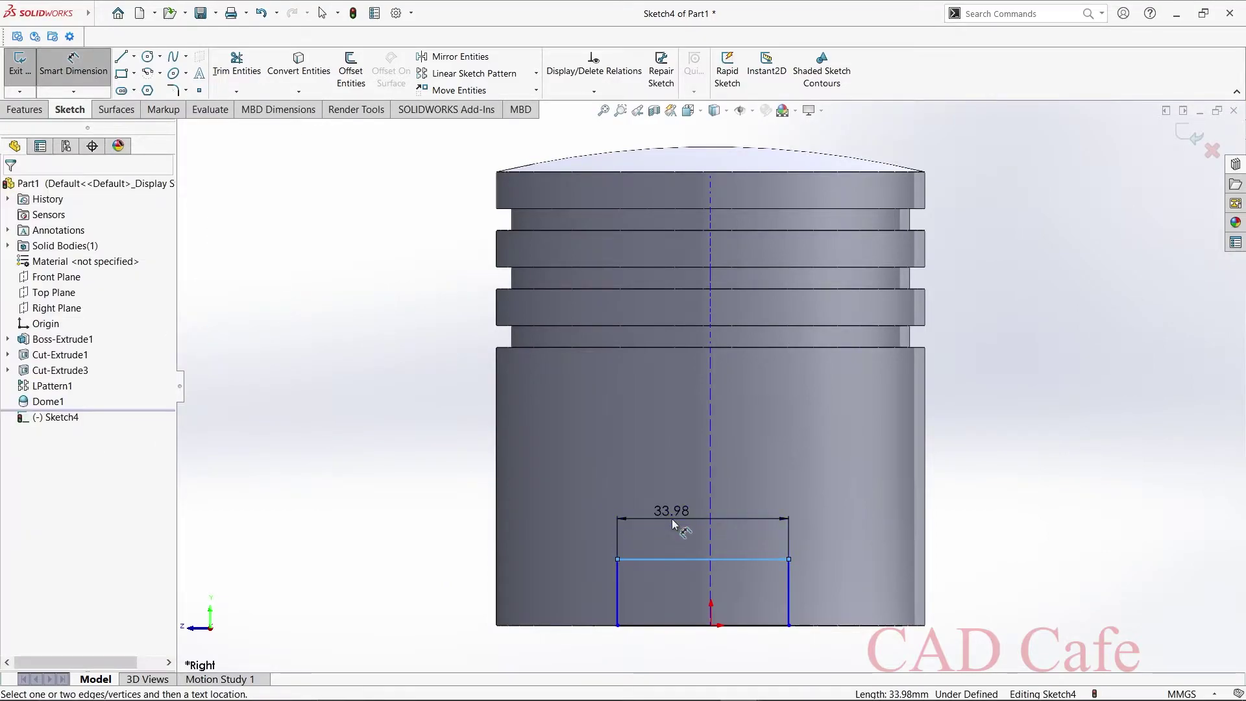
pyautogui.click(672, 520)
pyautogui.write('50')
pyautogui.press('Return')
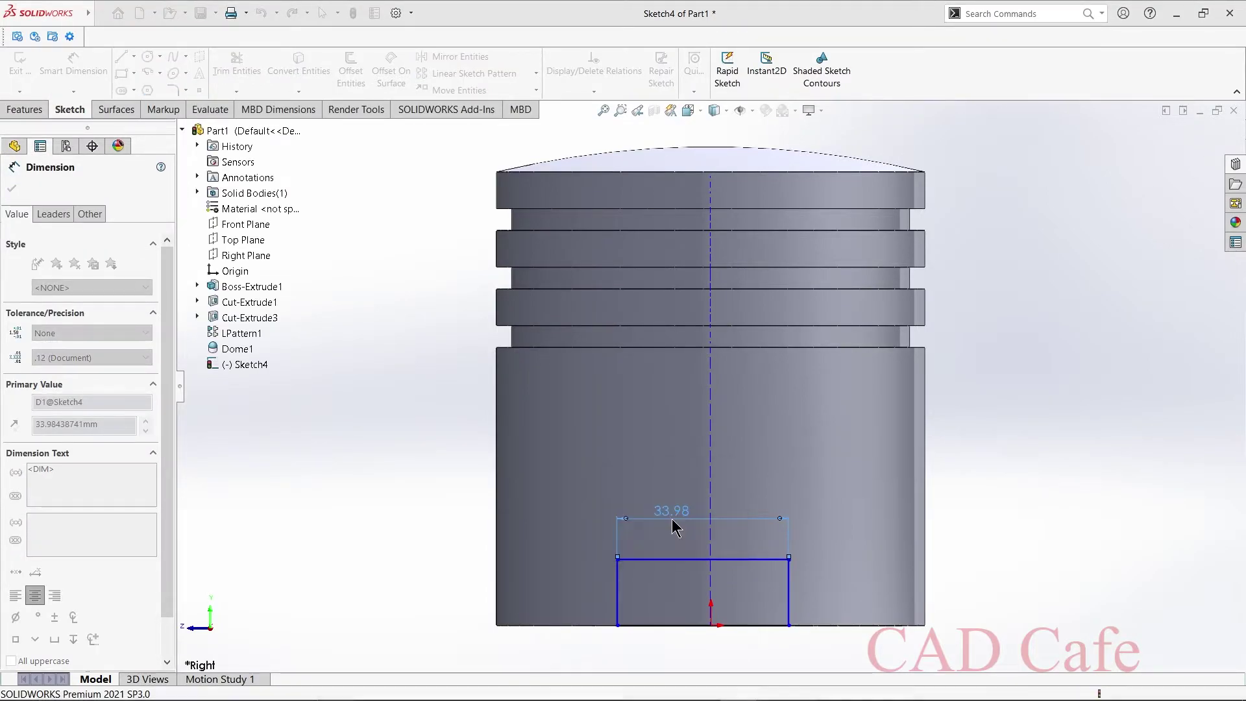
pyautogui.click(870, 602)
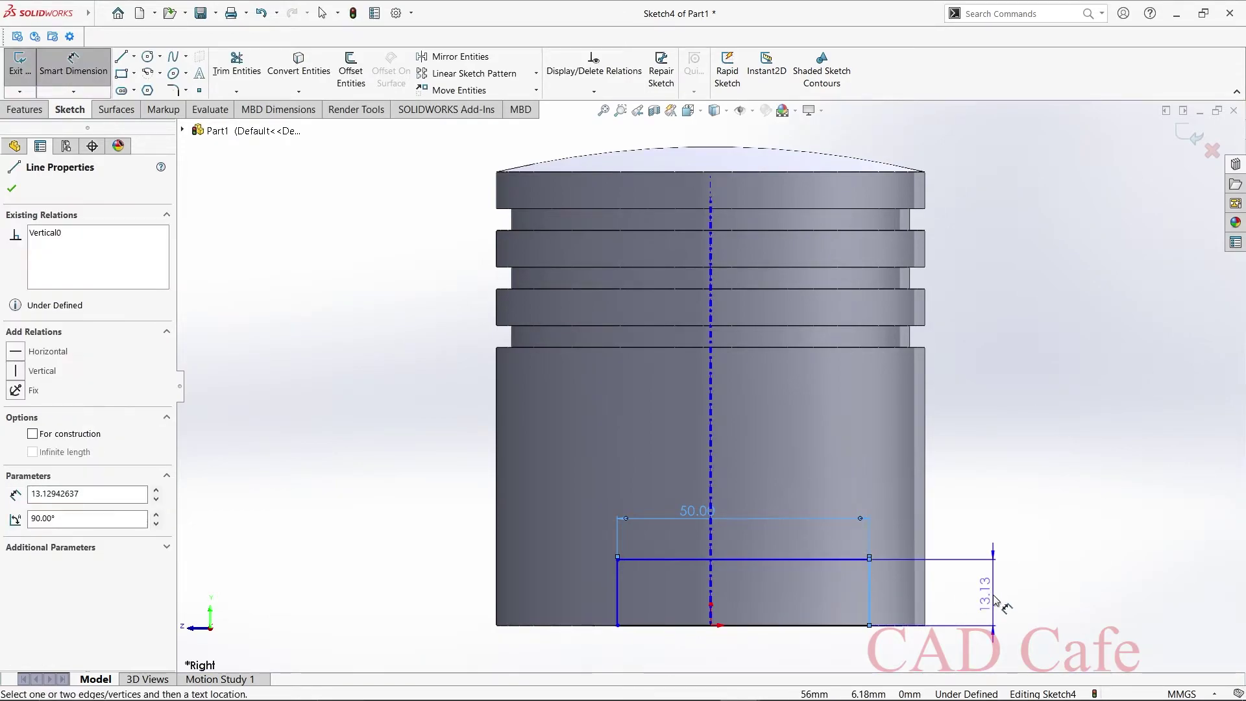
pyautogui.click(1007, 613)
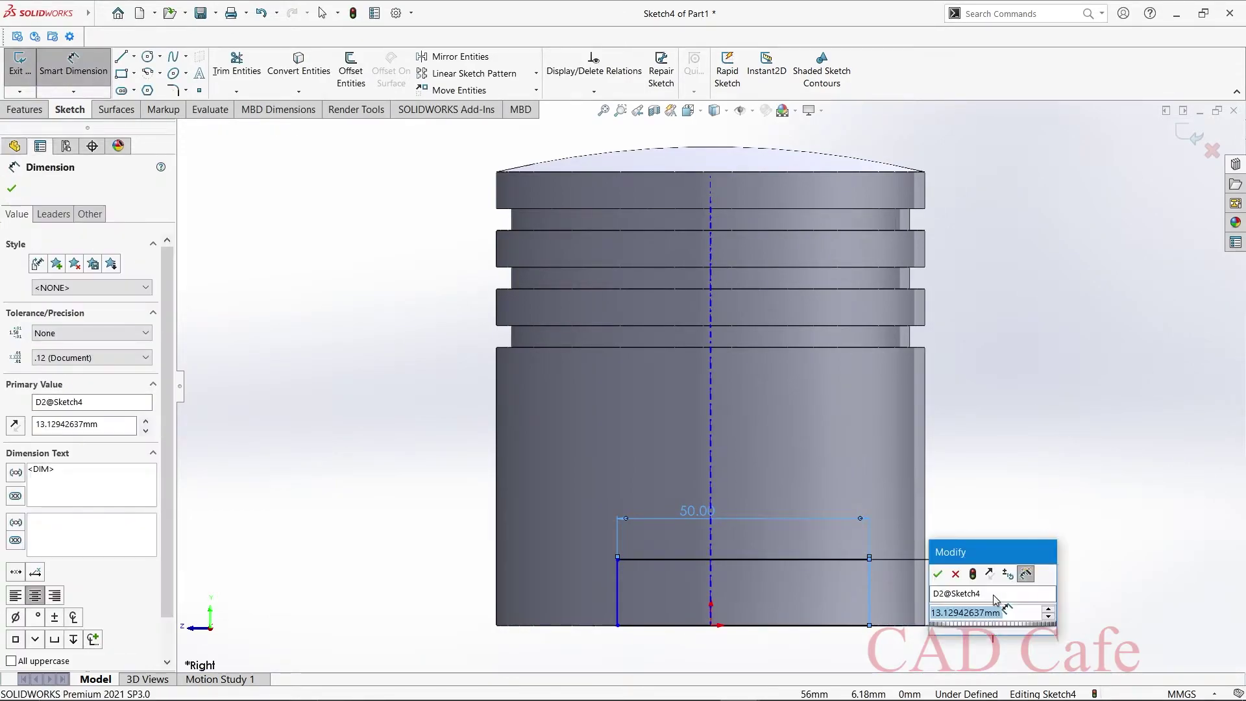
pyautogui.write('15')
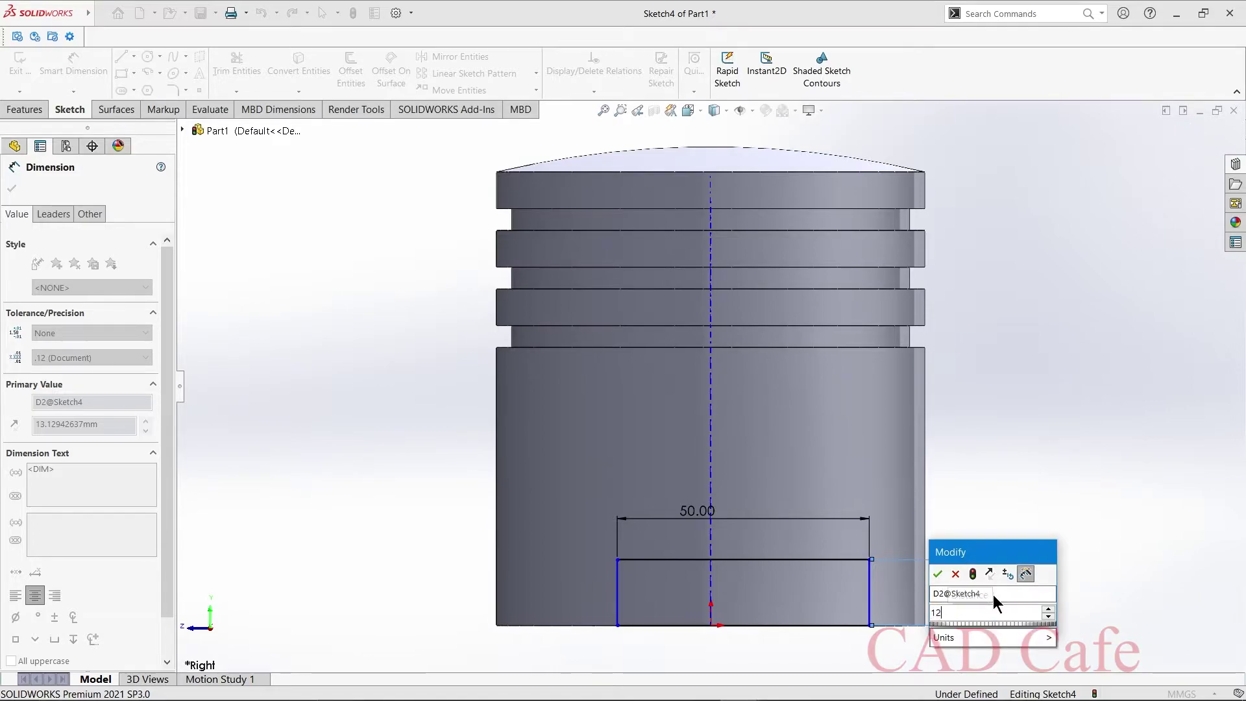
pyautogui.press('Return')
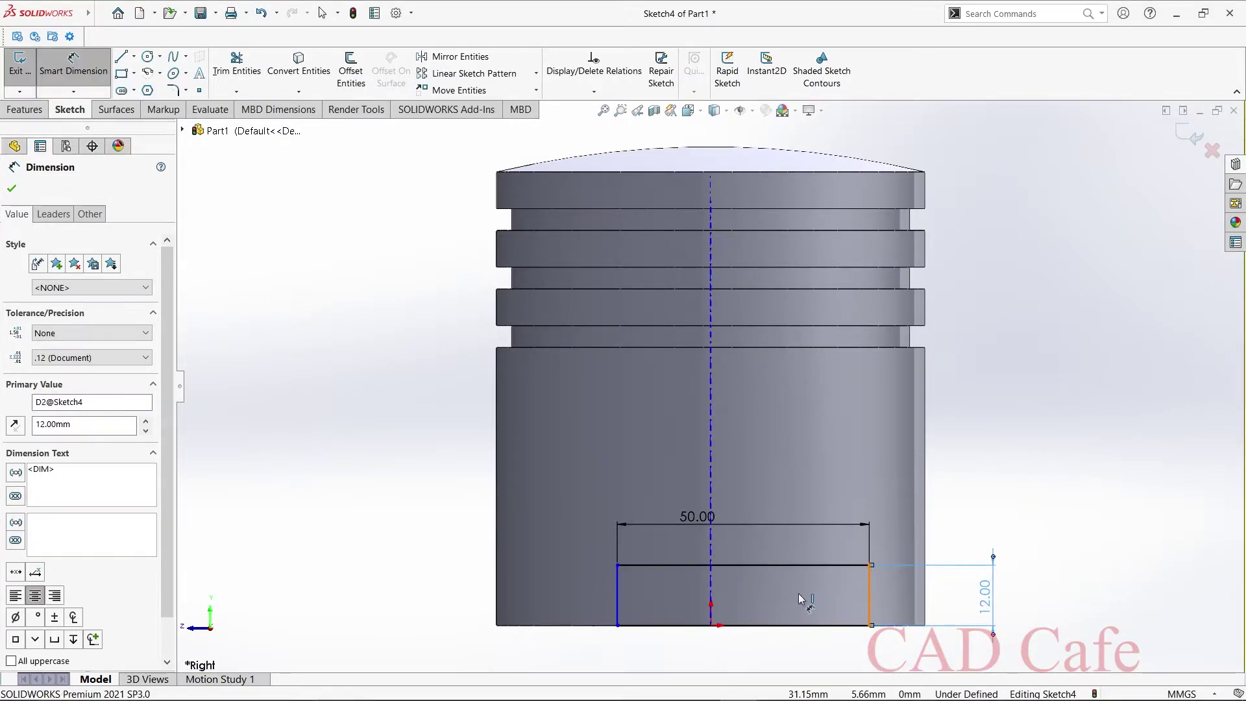
# Step: Center the rectangle by dimensioning its right side 25 mm from the piston's central axis
pyautogui.click(869, 595)
pyautogui.click(712, 595)
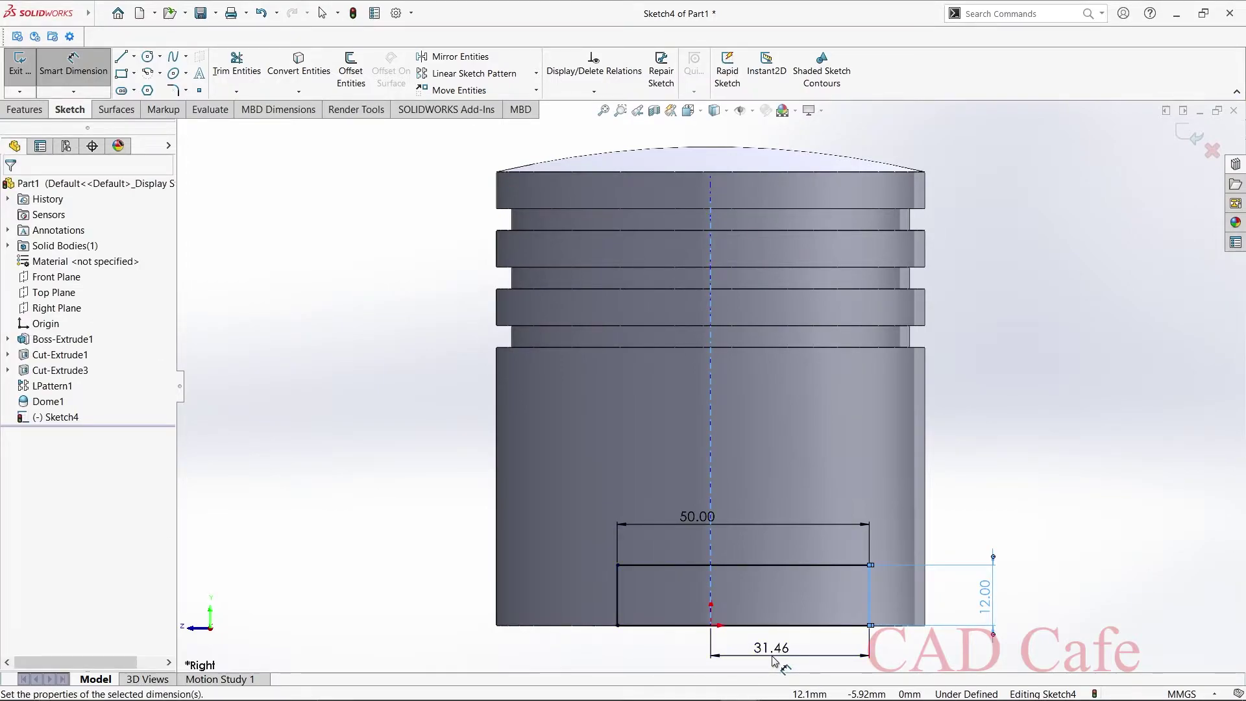
pyautogui.click(772, 661)
pyautogui.write('25')
pyautogui.press('Return')
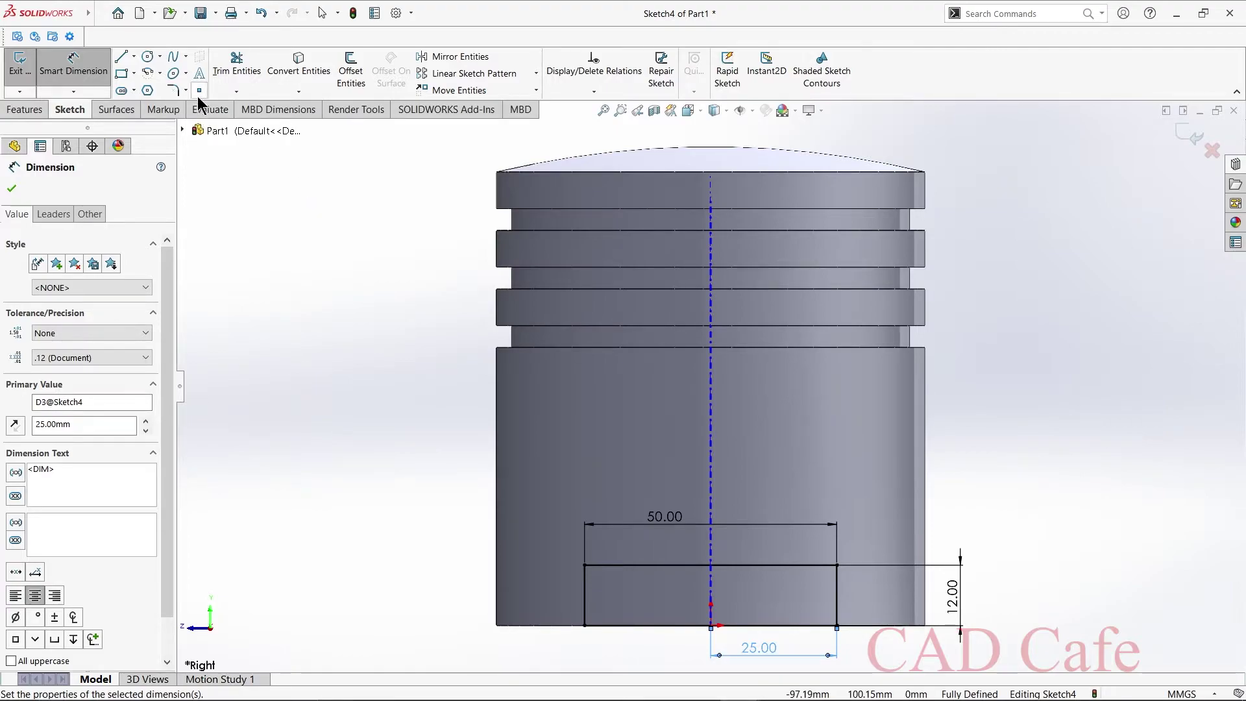
# Step: Draw a 3 point arc between the rectangle's two upper corners, bulging upward, and set its radius to 40 mm
pyautogui.click(159, 73)
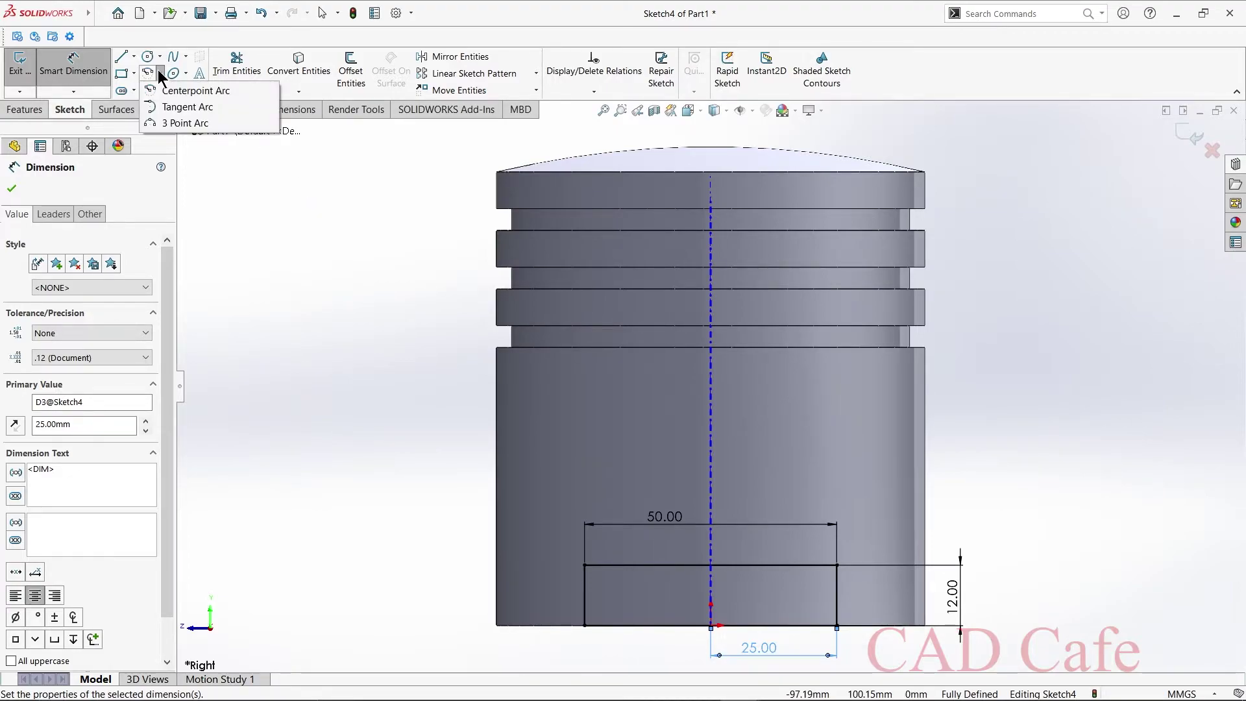
pyautogui.click(178, 123)
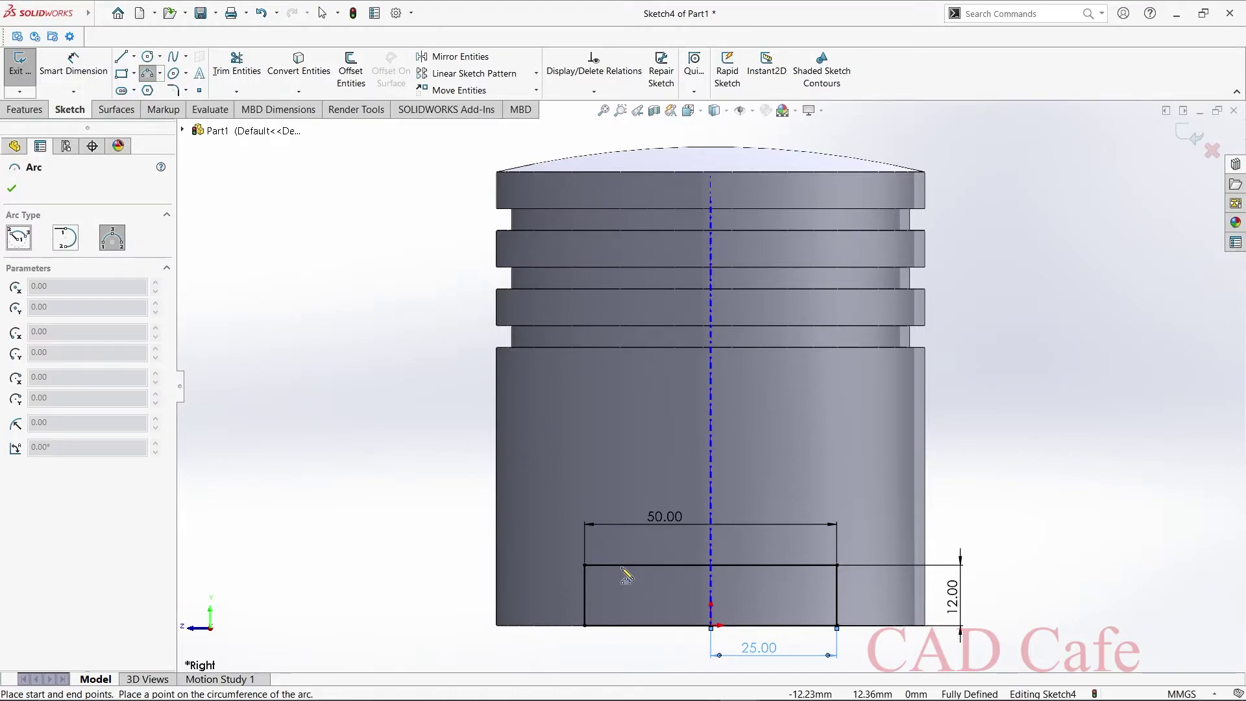
pyautogui.click(584, 565)
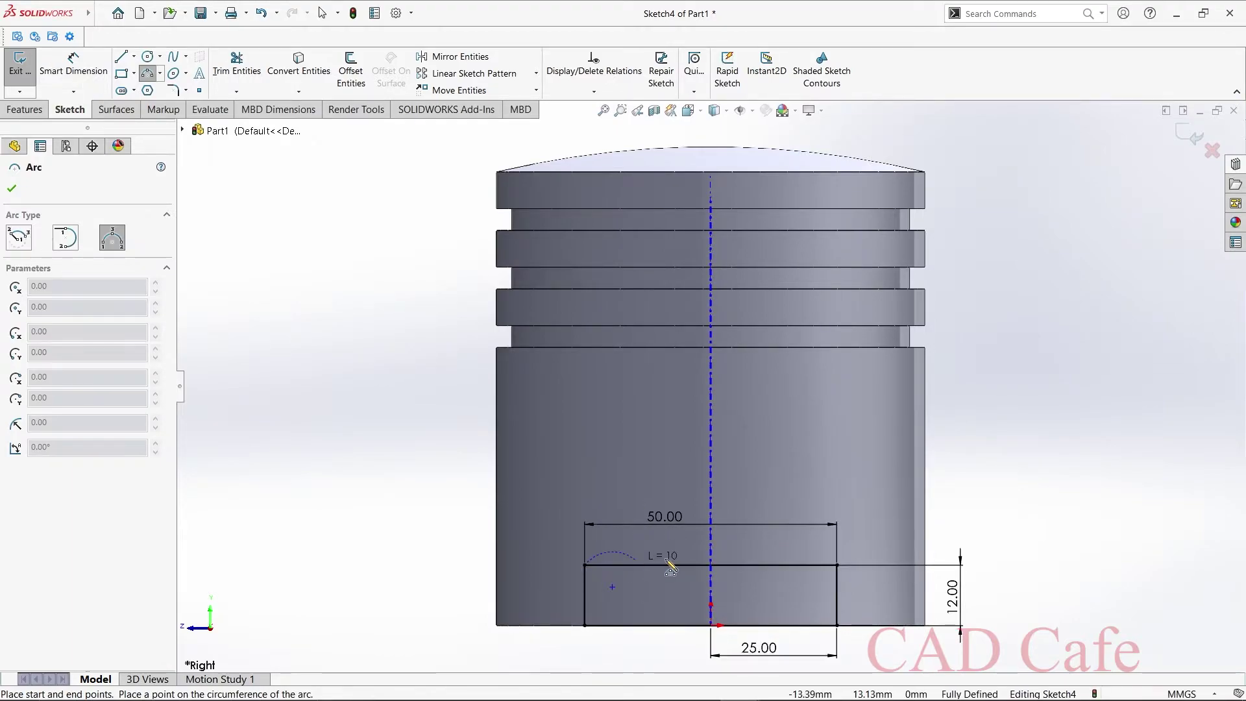
pyautogui.click(837, 565)
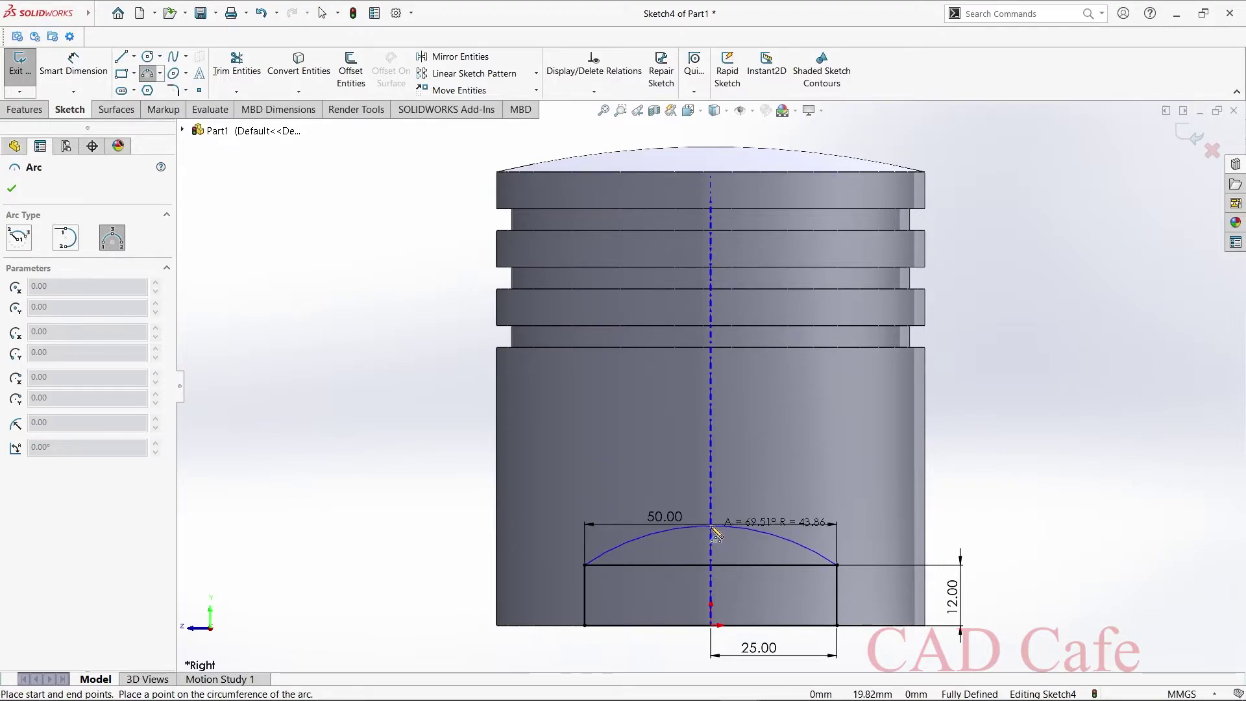
pyautogui.click(717, 534)
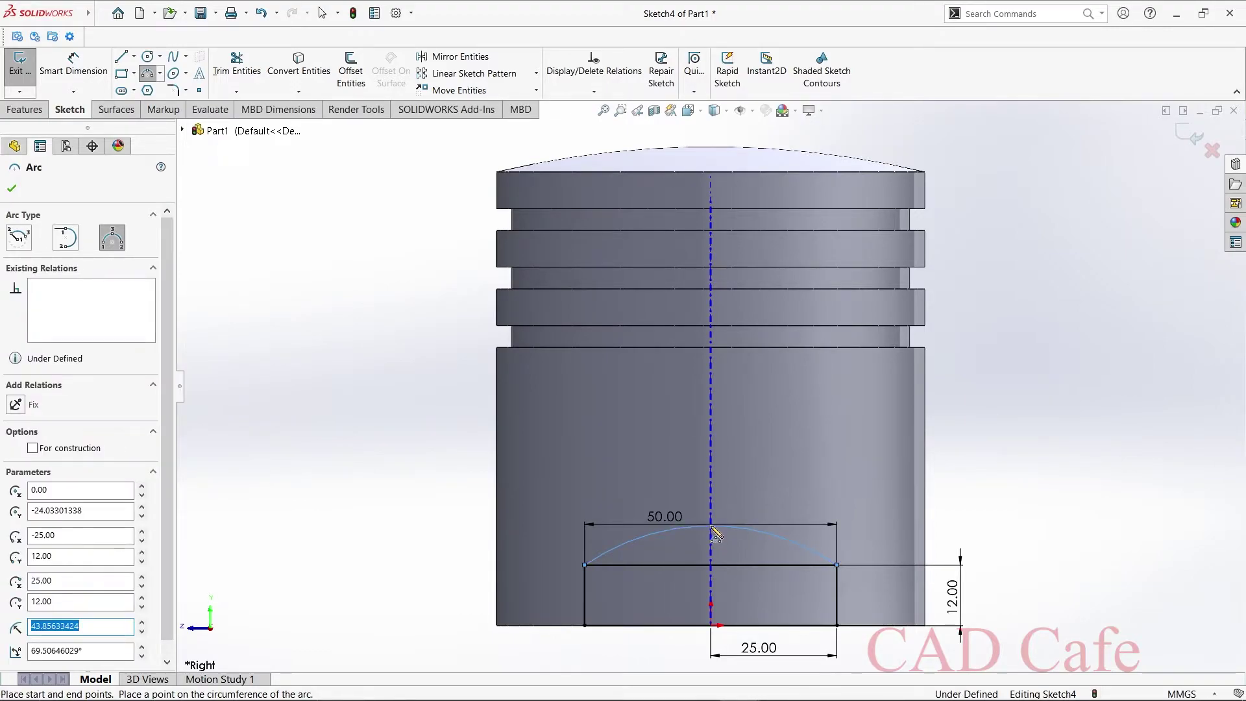
pyautogui.write('40')
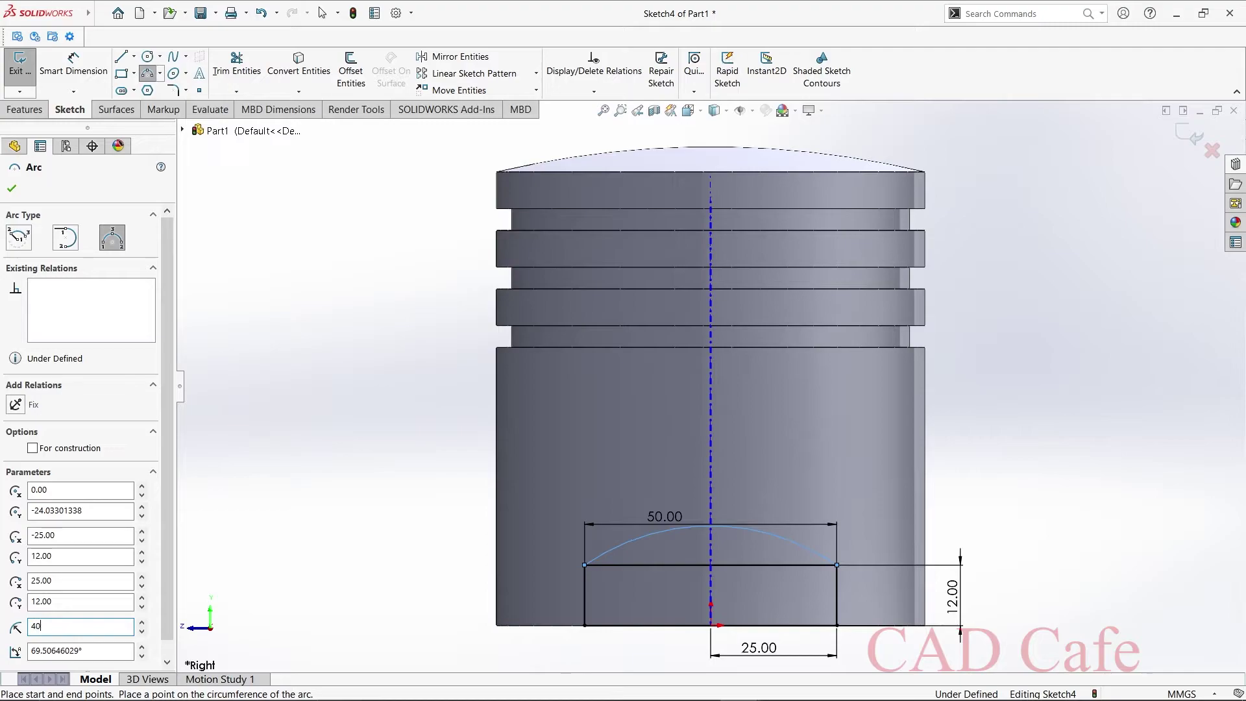
pyautogui.press('Return')
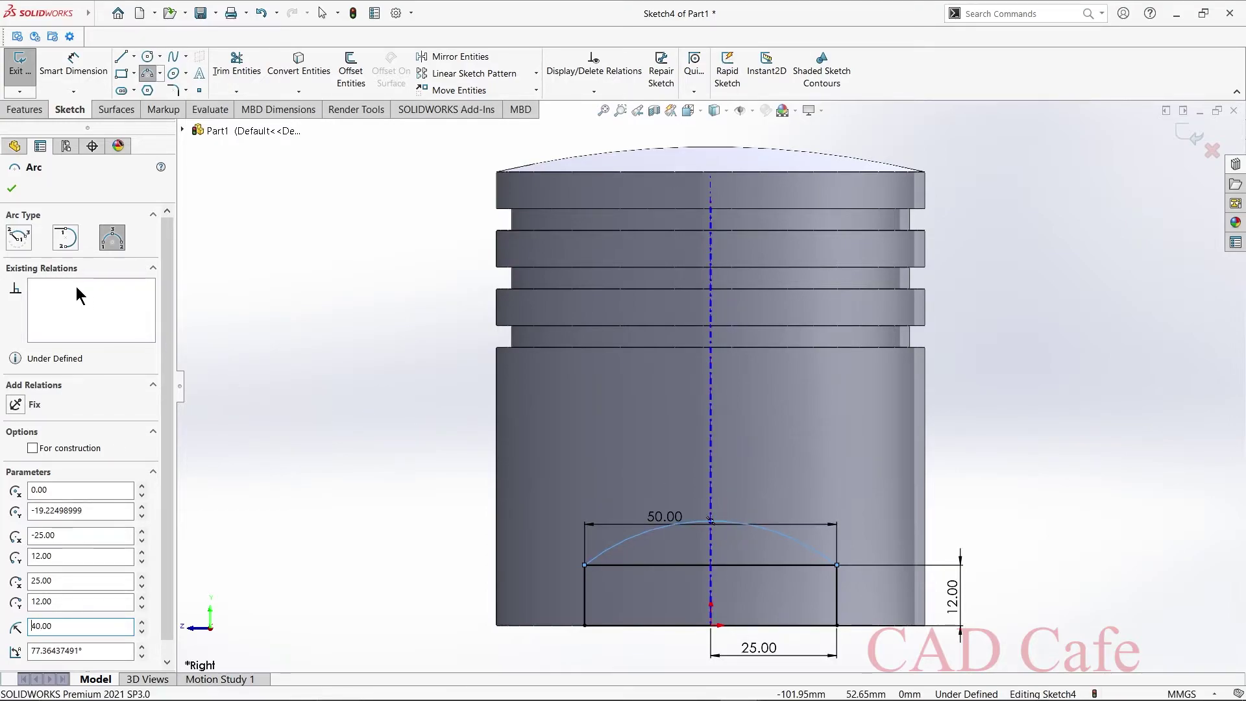
pyautogui.click(11, 191)
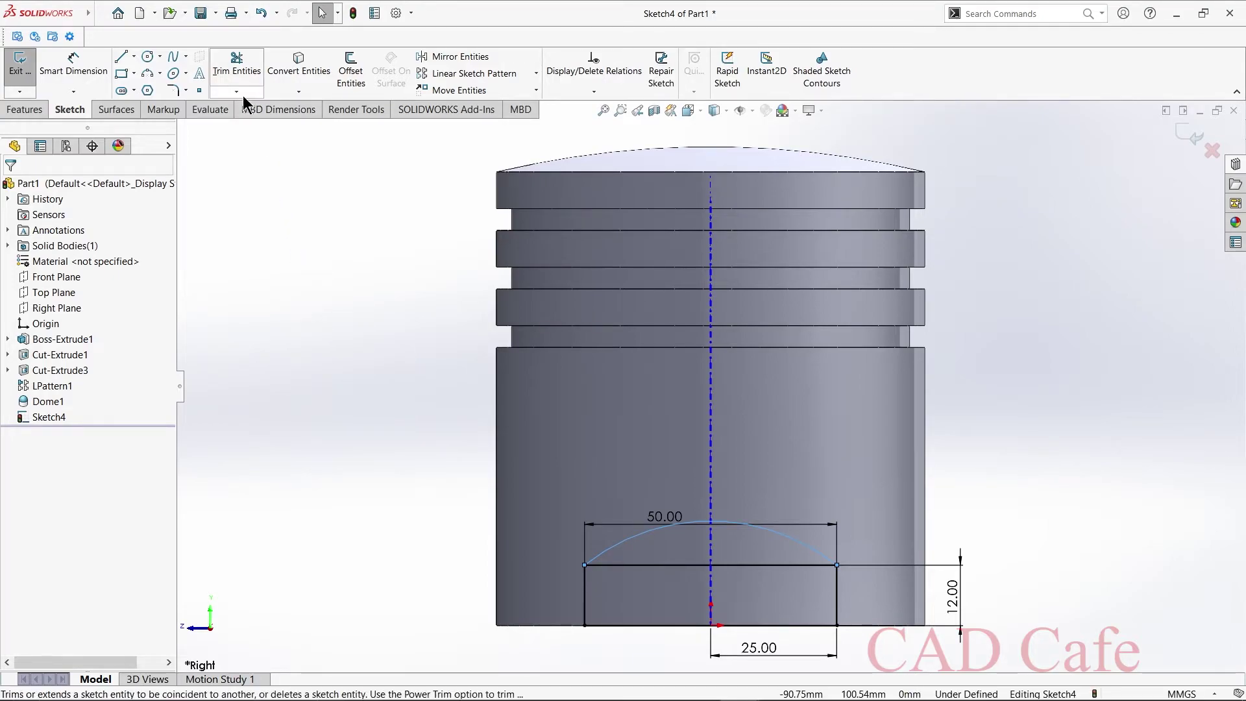
# Step: Trim away the rectangle's top line beneath the arc
pyautogui.click(238, 73)
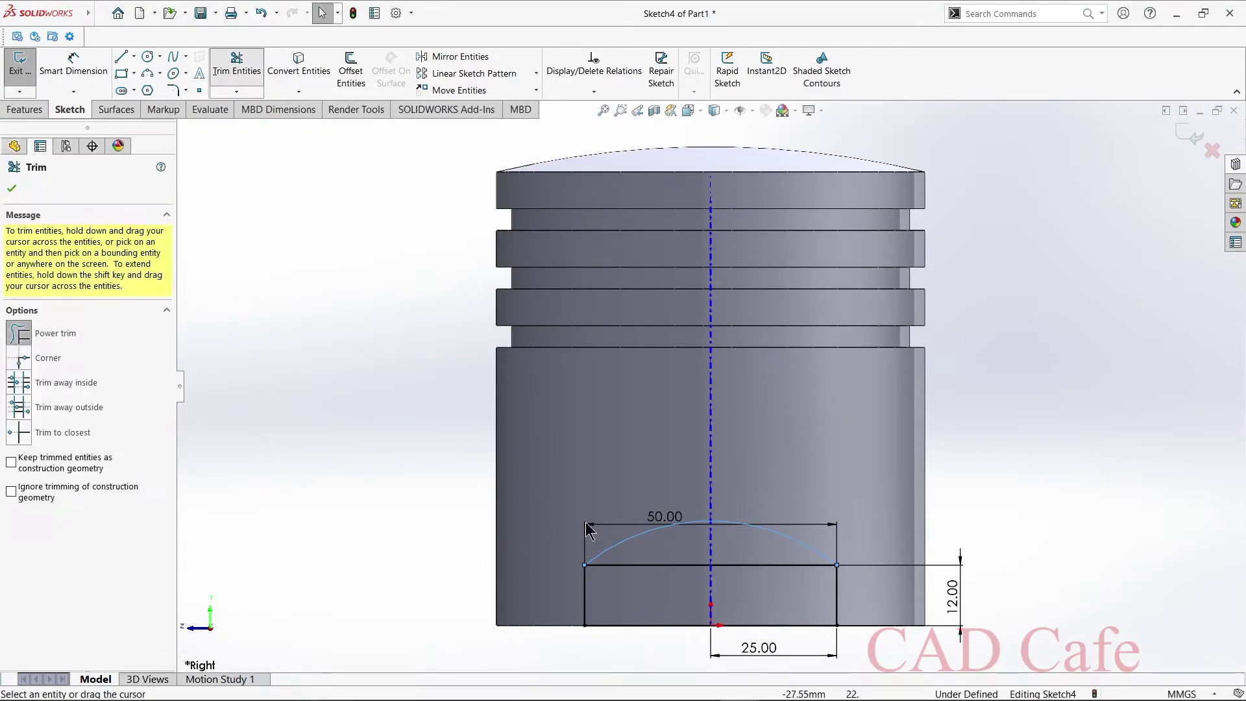
pyautogui.moveTo(668, 578); pyautogui.dragTo(667, 578)
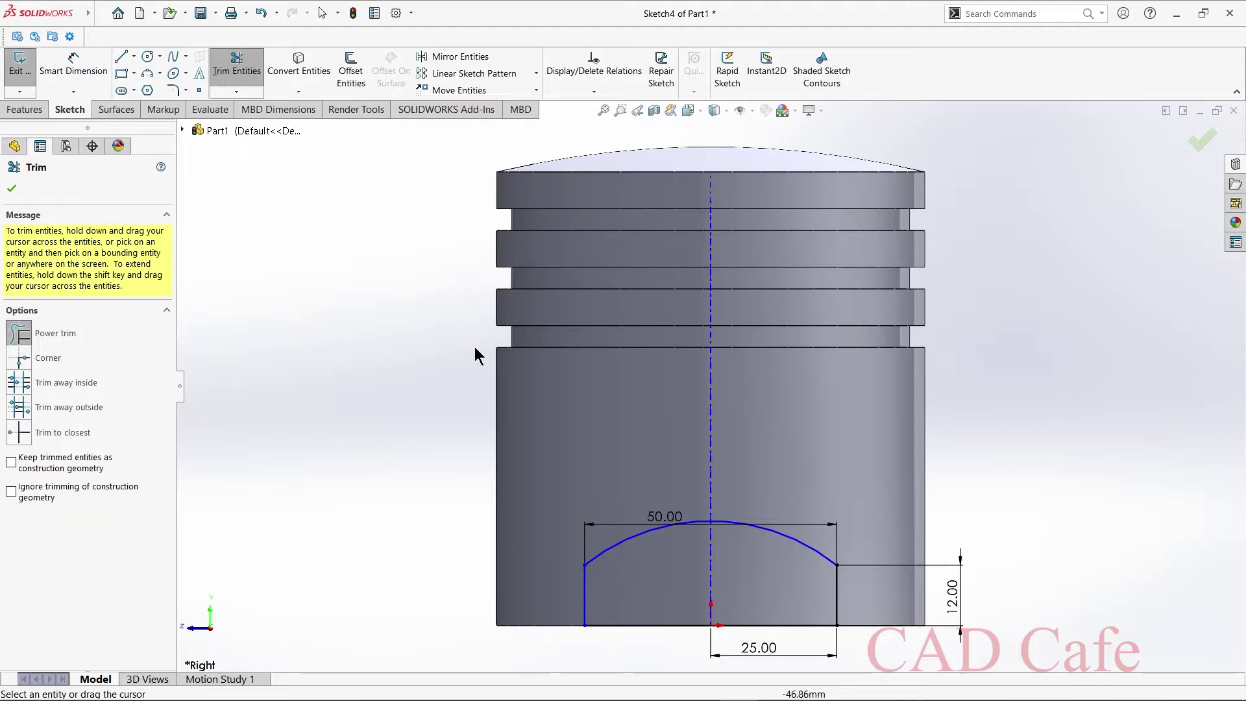
pyautogui.click(242, 91)
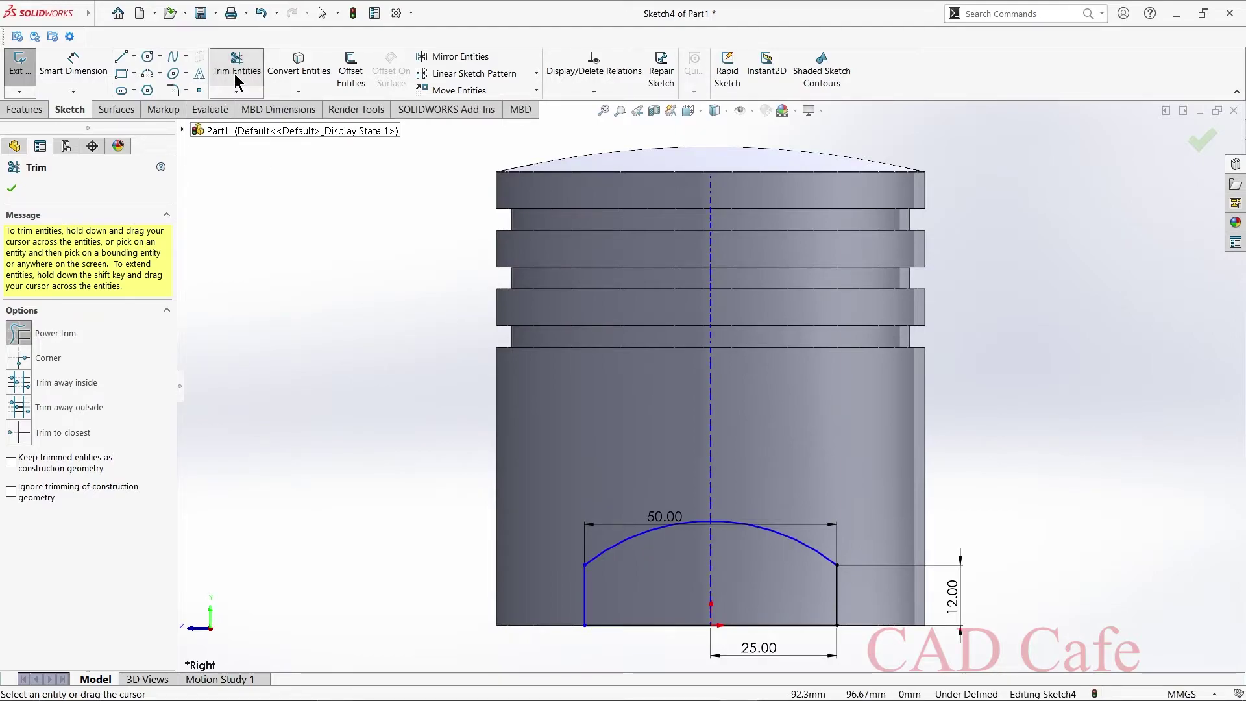
# Step: Round both corners between the arc and the vertical sides with 10 mm sketch fillets
pyautogui.click(174, 91)
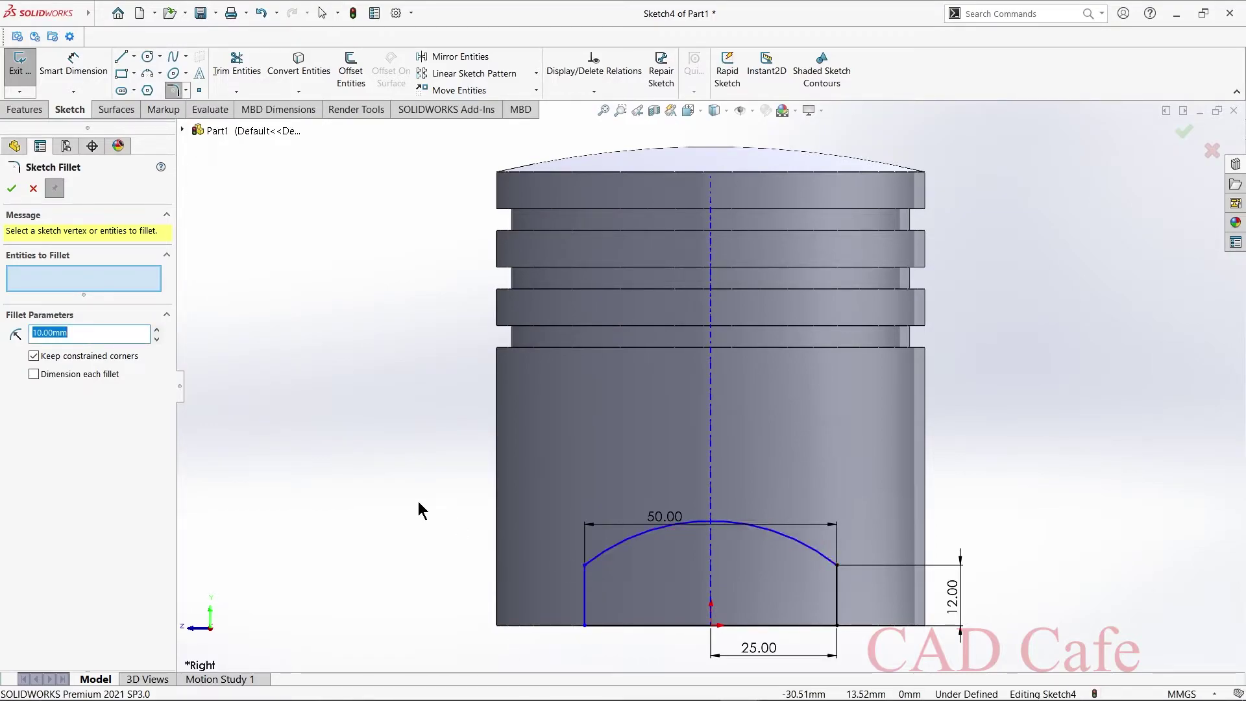
pyautogui.click(602, 555)
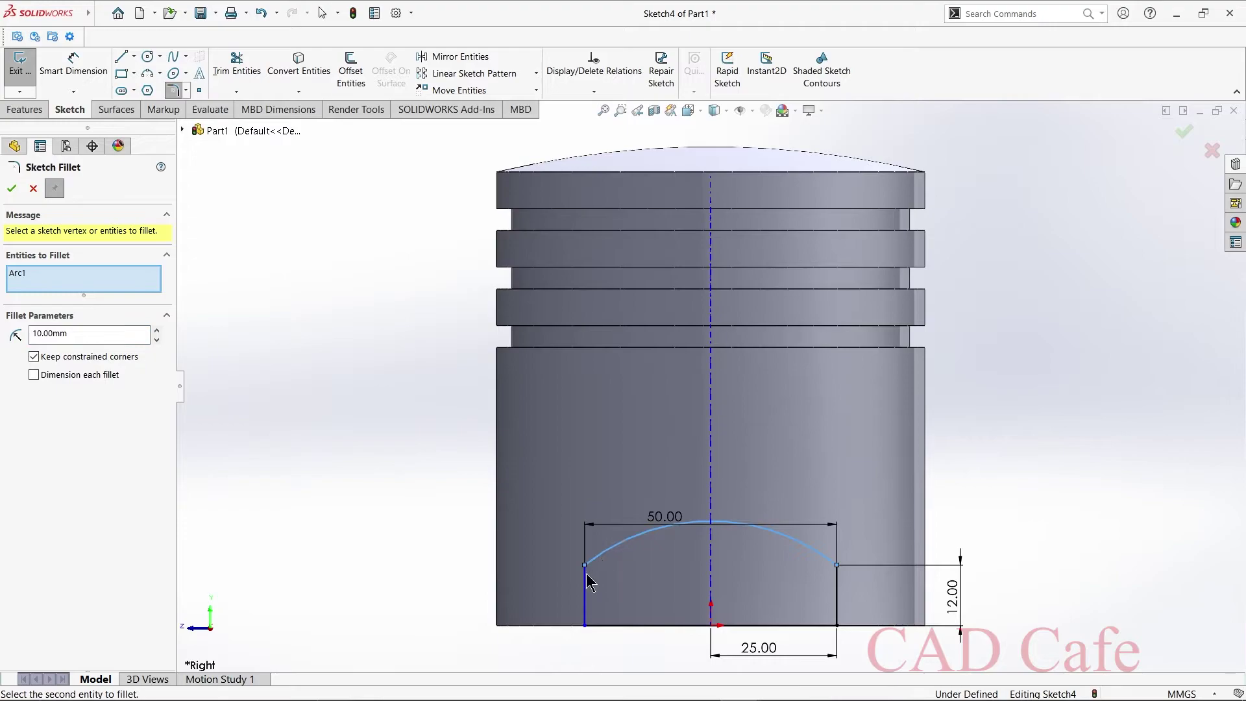
pyautogui.click(836, 574)
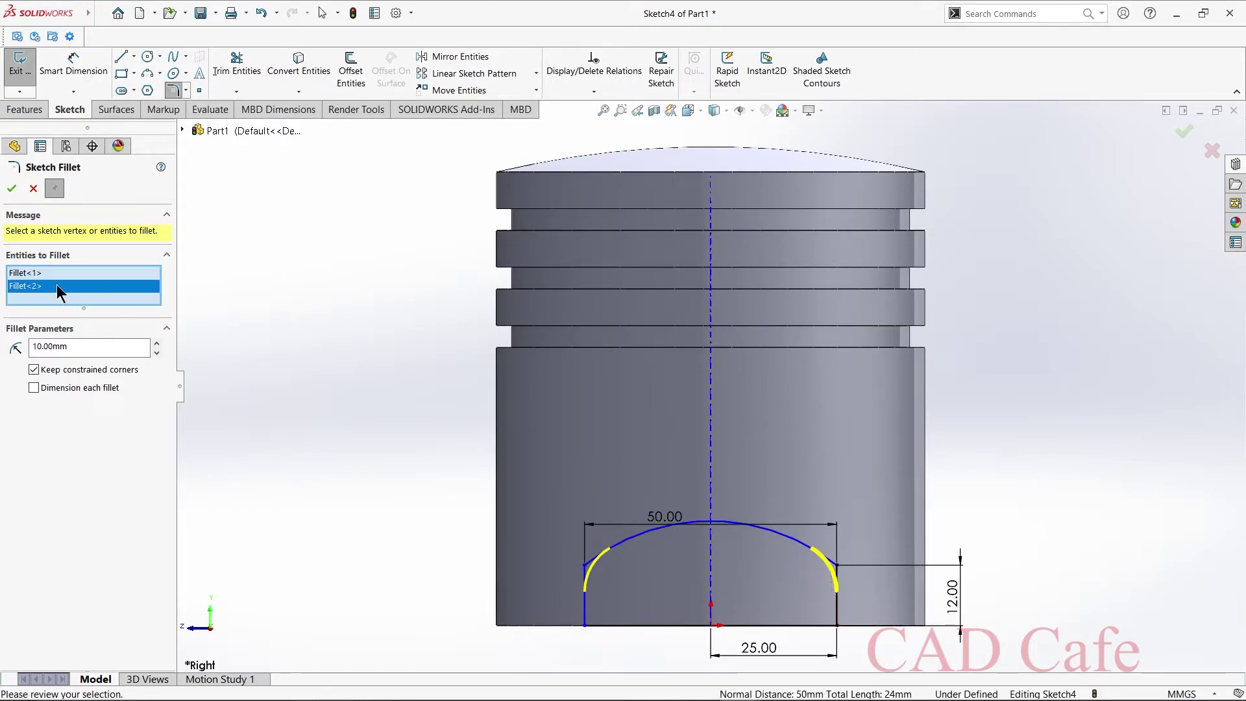
pyautogui.click(11, 189)
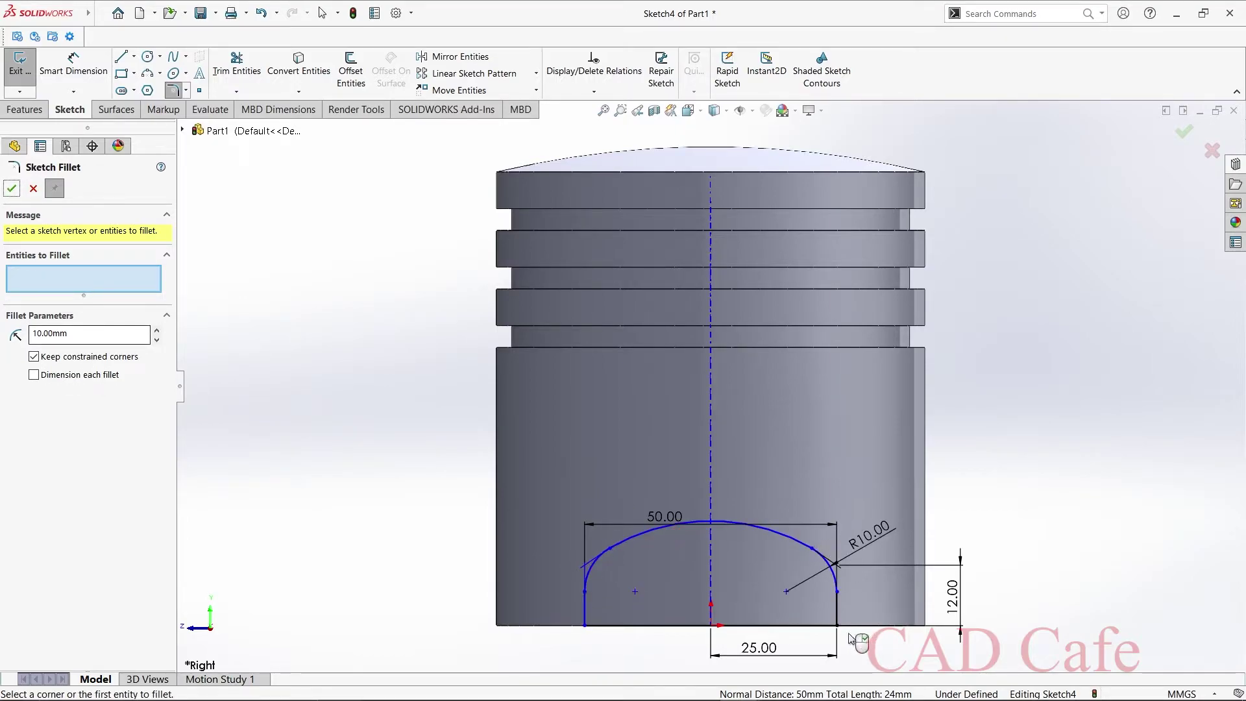
pyautogui.click(11, 188)
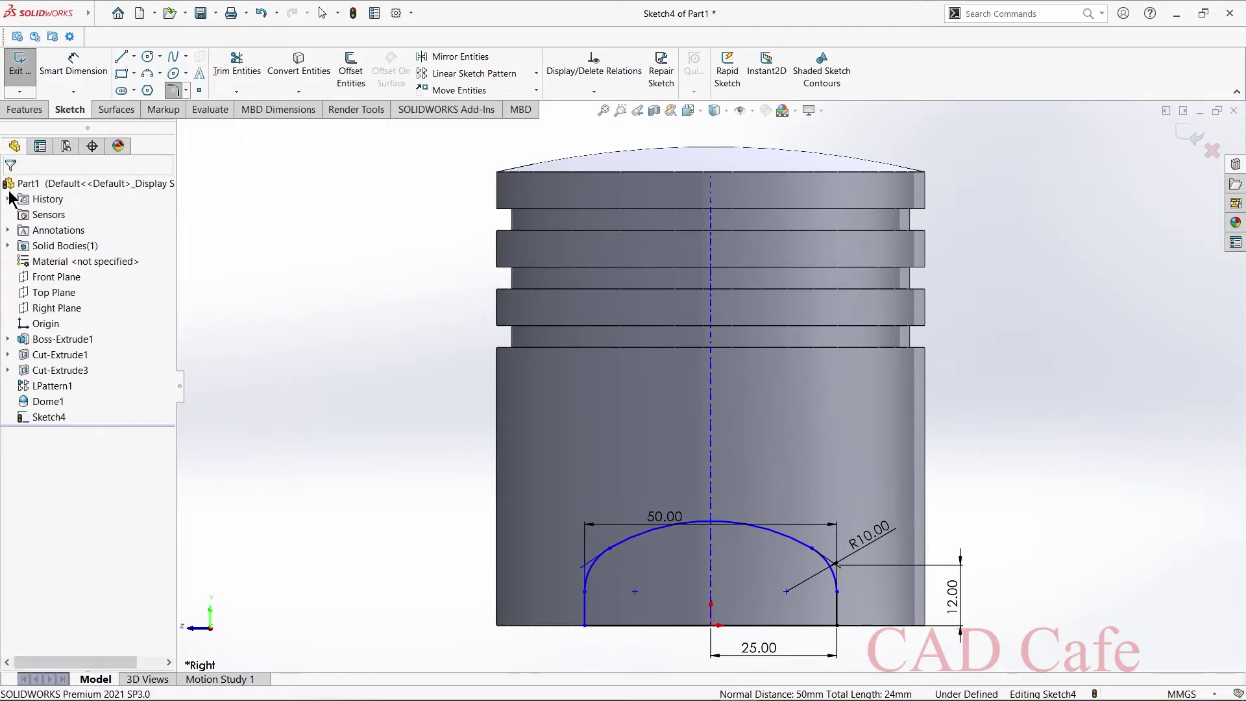
# Step: Cut the arched profile out of the piston skirt with an Extruded Cut set to Through All - Both
pyautogui.click(26, 109)
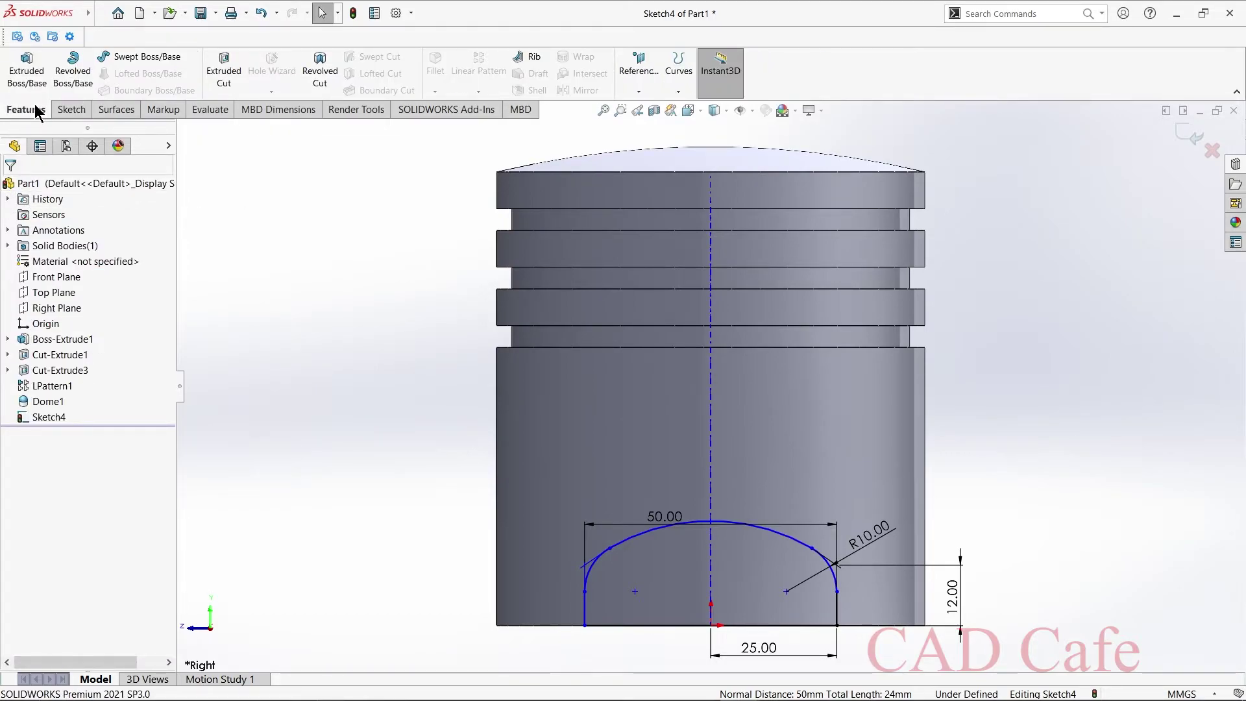
pyautogui.click(206, 84)
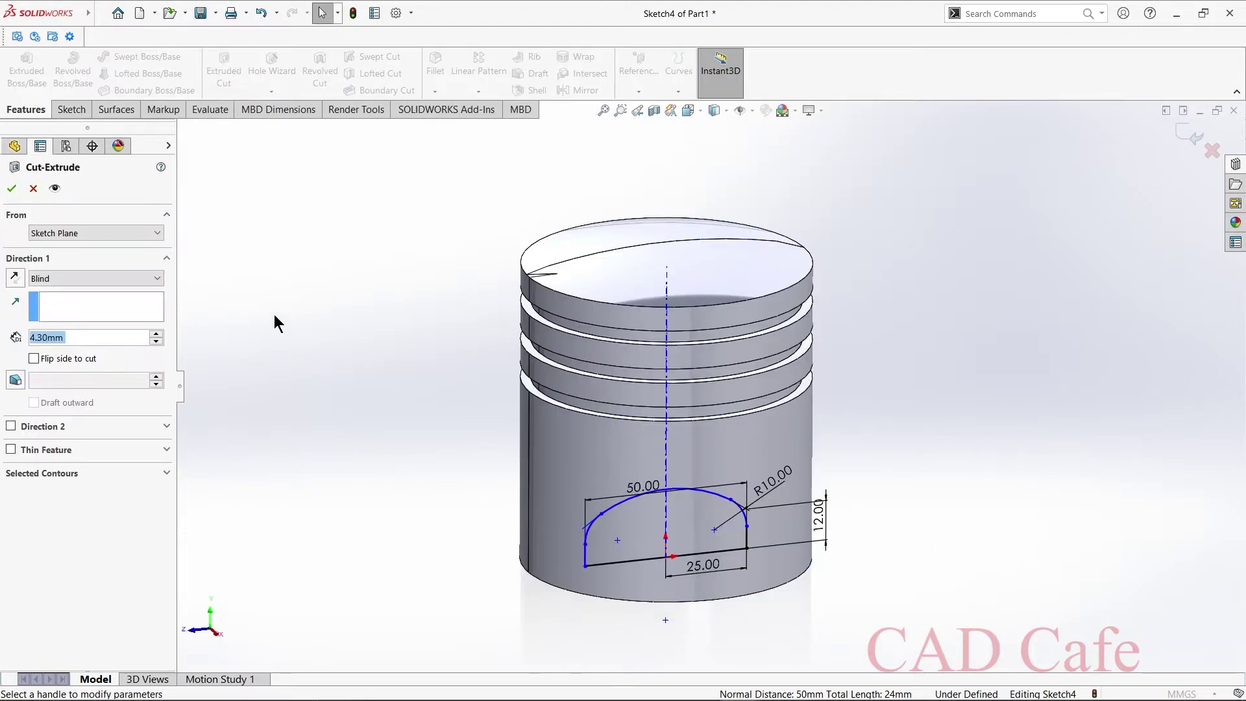
pyautogui.click(127, 278)
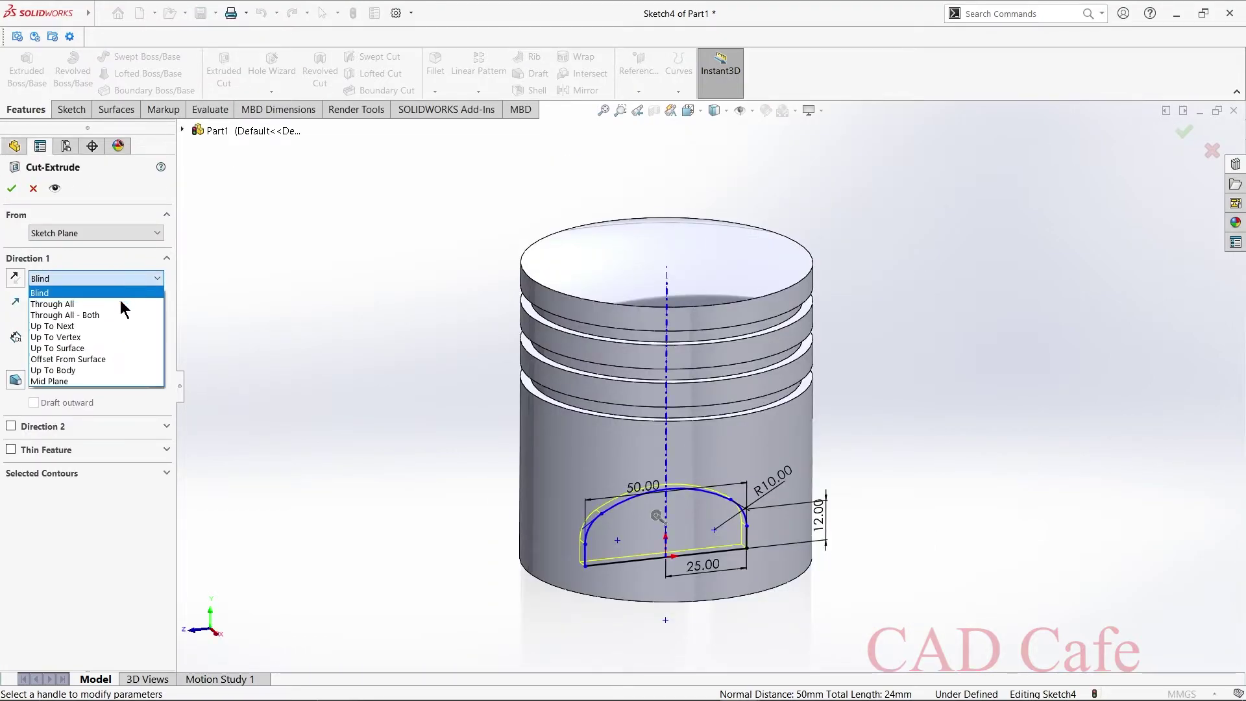
pyautogui.click(113, 310)
pyautogui.click(11, 188)
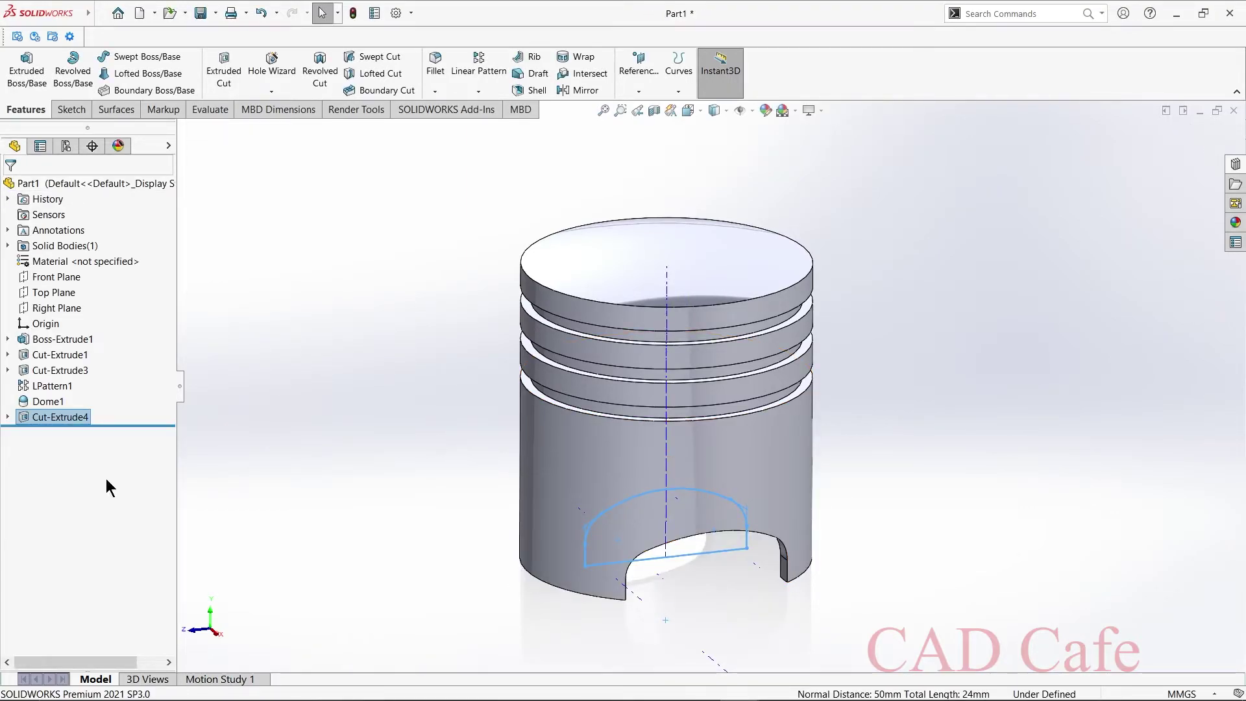
pyautogui.click(323, 290)
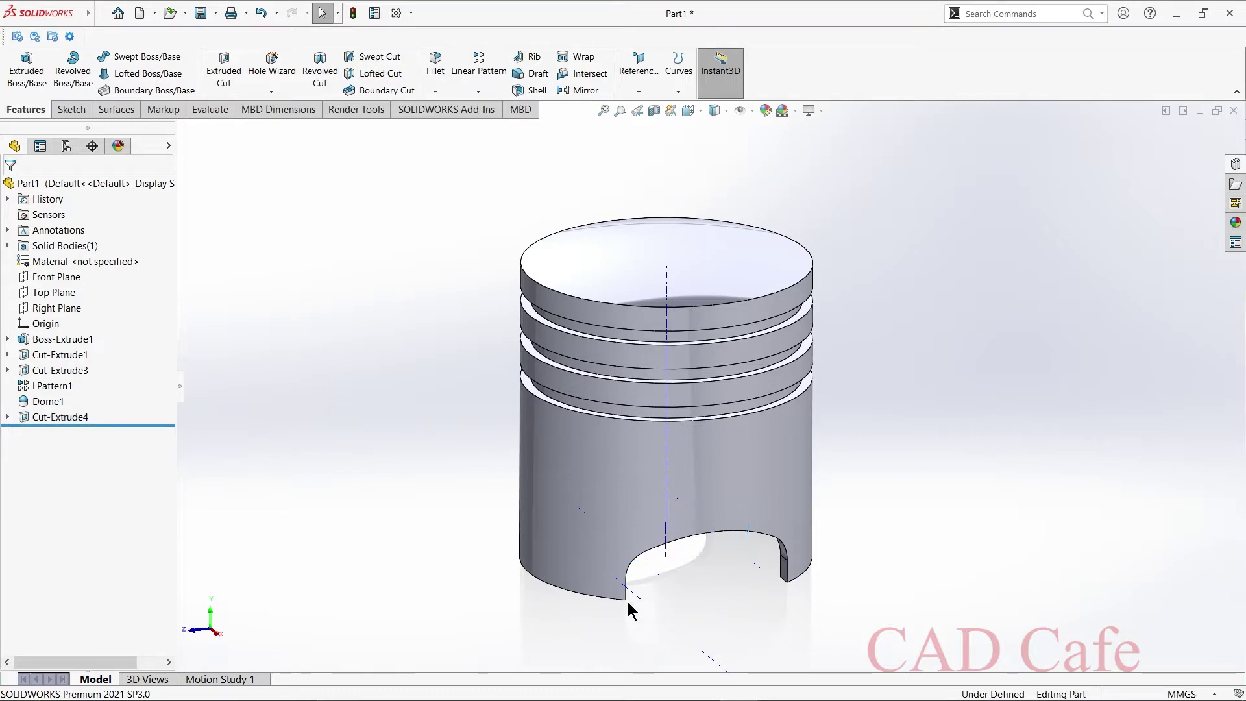
pyautogui.moveTo(681, 610)
pyautogui.mouseDown(button='middle')
pyautogui.moveTo(648, 537)
pyautogui.moveTo(661, 575)
pyautogui.mouseUp(button='middle')
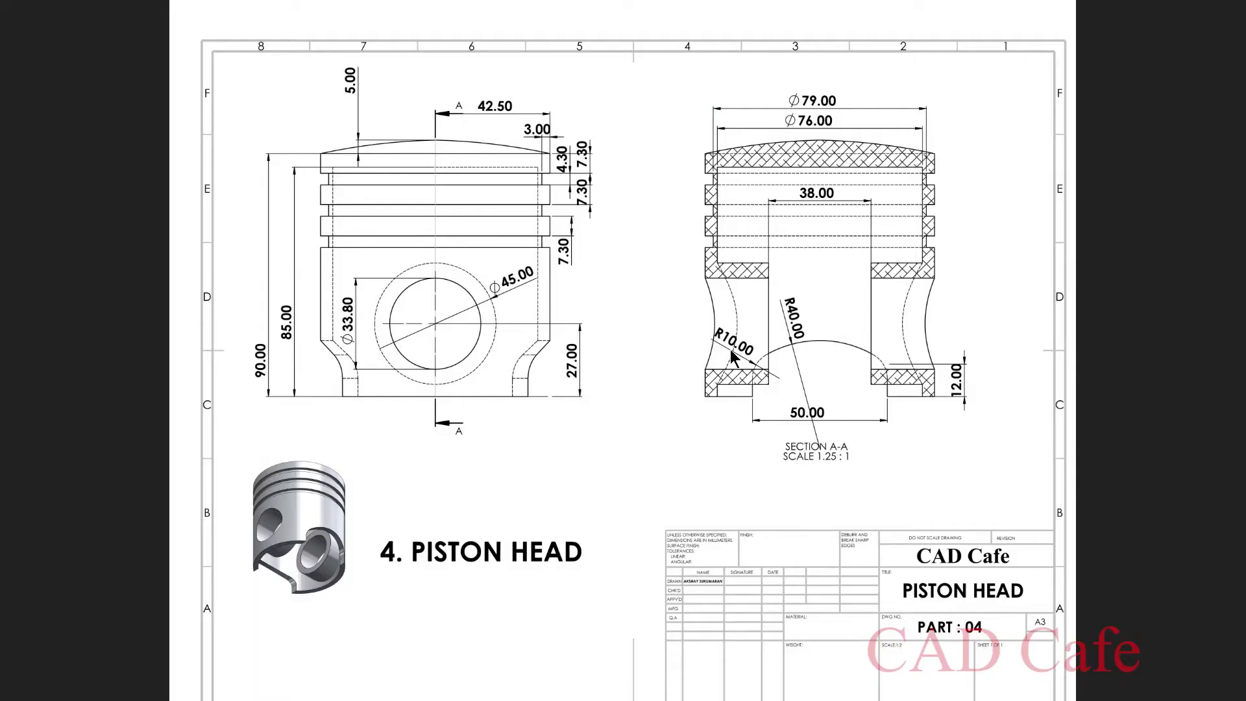